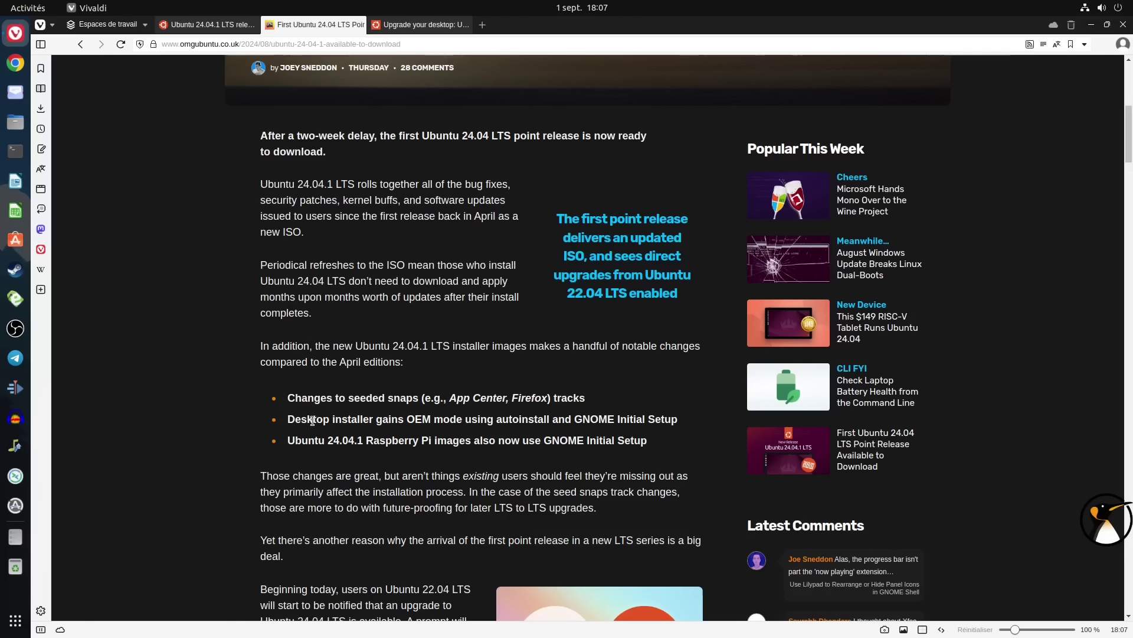
# - Read the article on Ubuntu 24.04.1 LTS, focusing on the Raspberry Pi and GNOME Initial Setup installer changes
pyautogui.moveTo(287, 442); pyautogui.dragTo(474, 438)
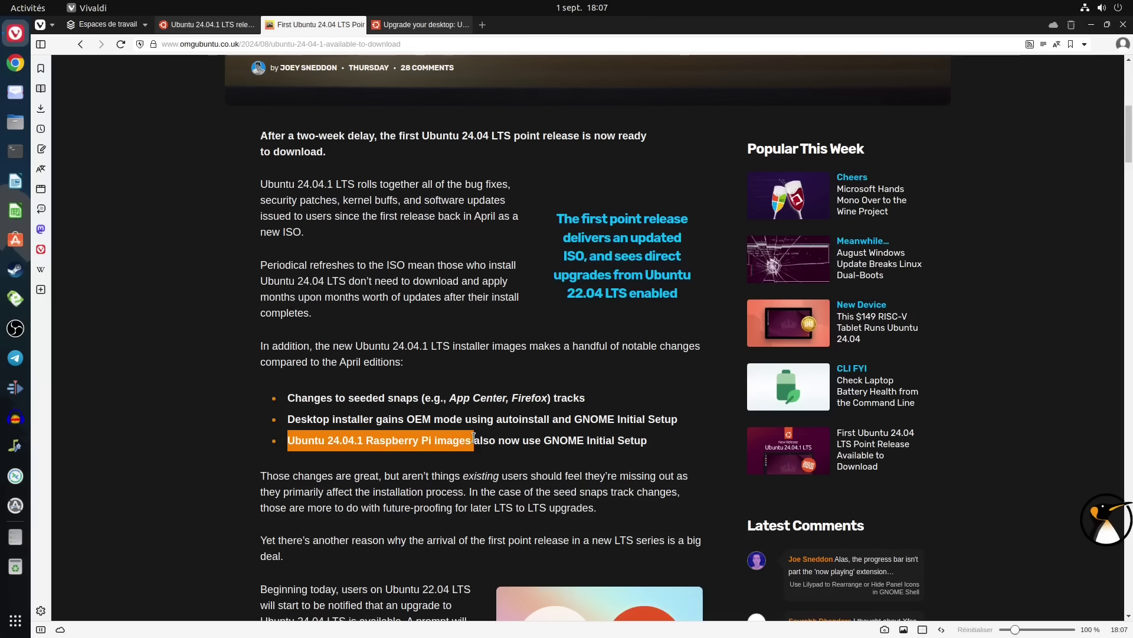
pyautogui.click(389, 460)
pyautogui.moveTo(288, 443); pyautogui.dragTo(450, 440)
pyautogui.moveTo(650, 442); pyautogui.dragTo(541, 440)
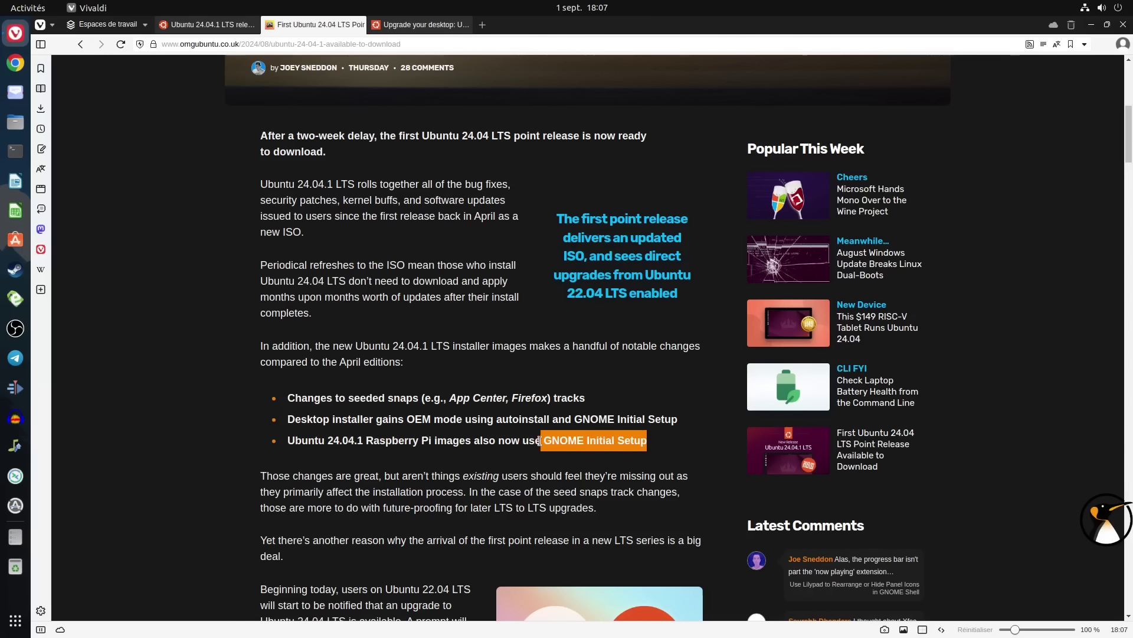
pyautogui.click(650, 365)
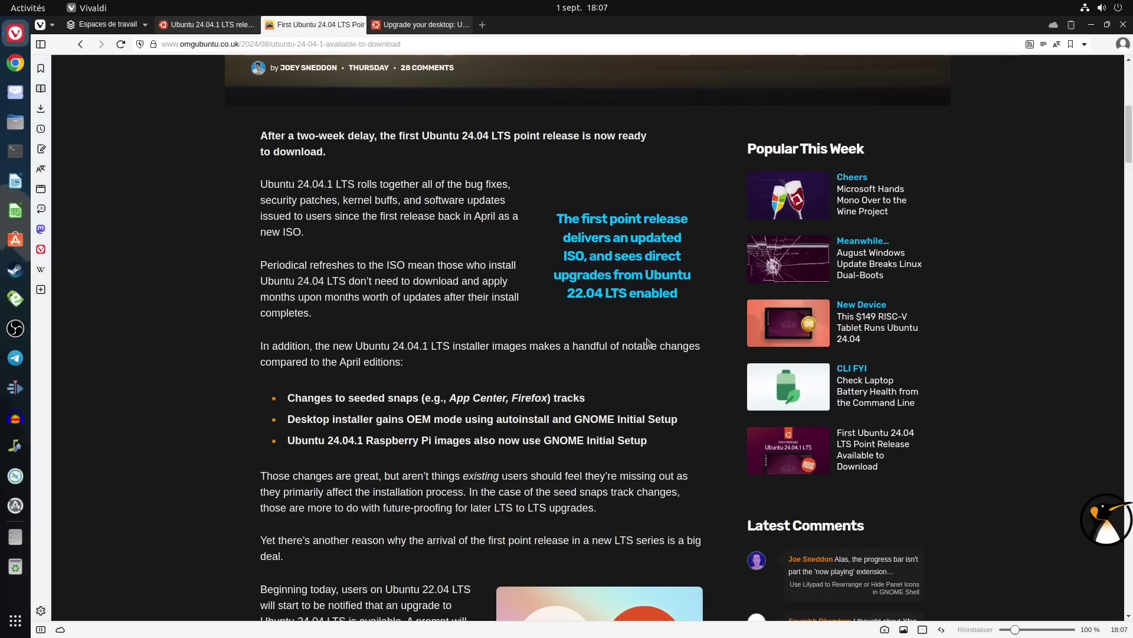
pyautogui.scroll(-2, 647, 342)
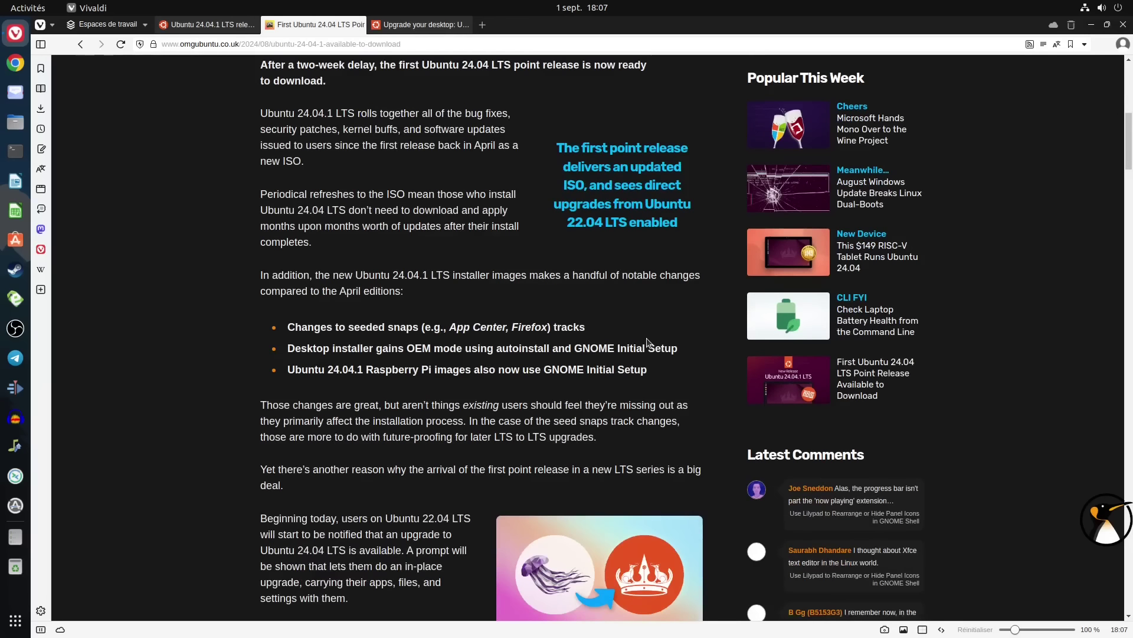
pyautogui.scroll(2, 490, 310)
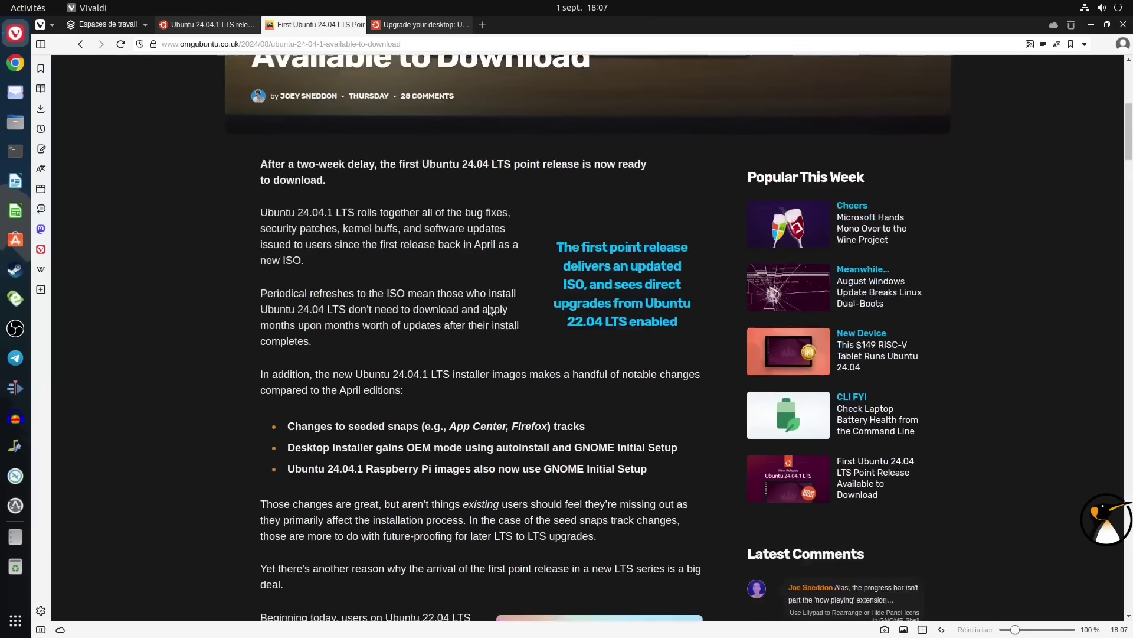
pyautogui.scroll(2, 490, 310)
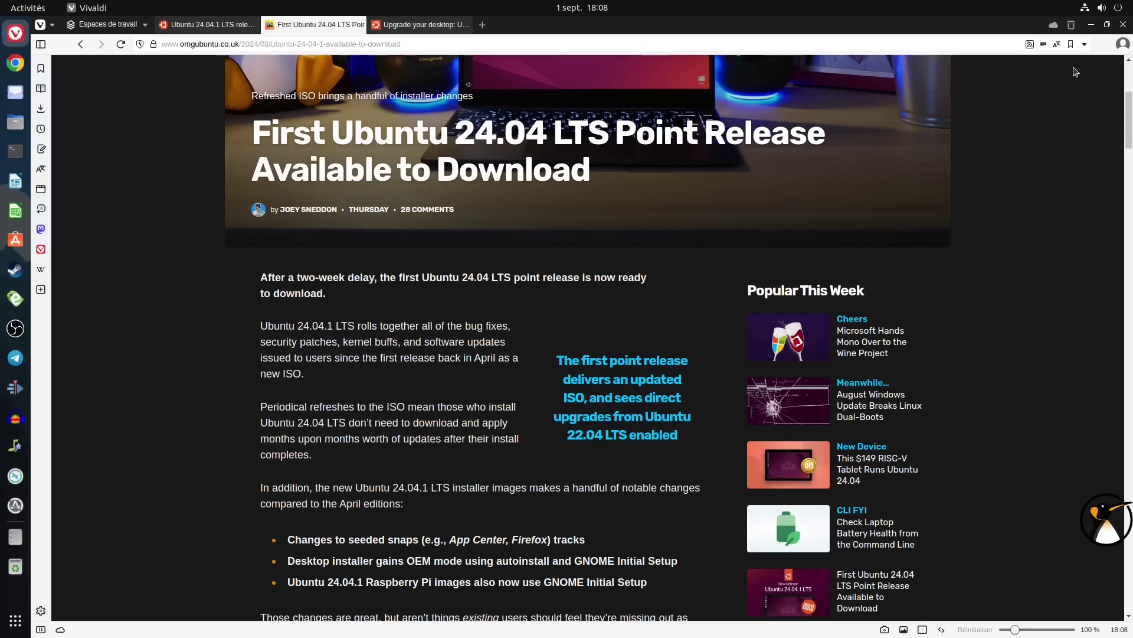
# - Quit the Vivaldi browser, confirming that its window should close
pyautogui.click(1123, 24)
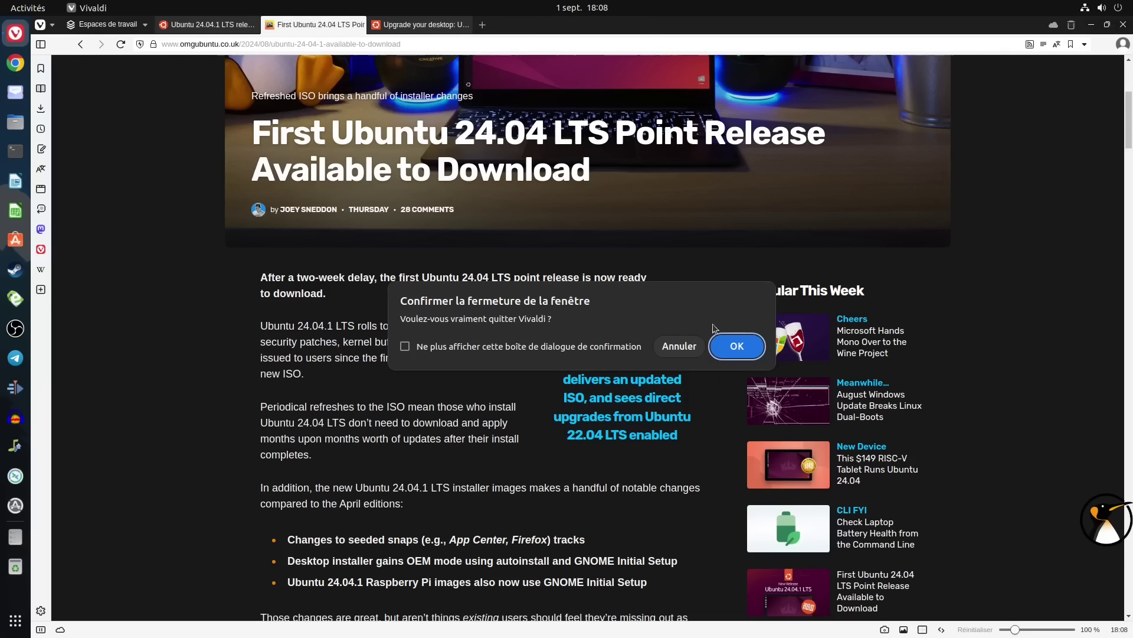
pyautogui.click(735, 349)
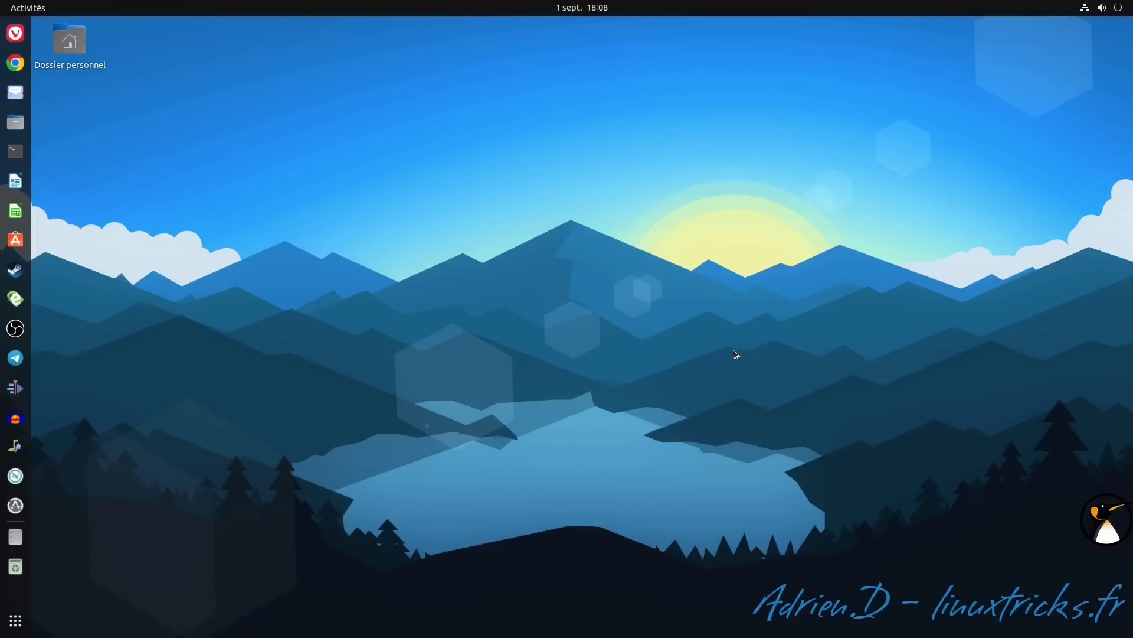
# - Check the installed Ubuntu version in the system settings' About information, and close the settings
pyautogui.click(1102, 8)
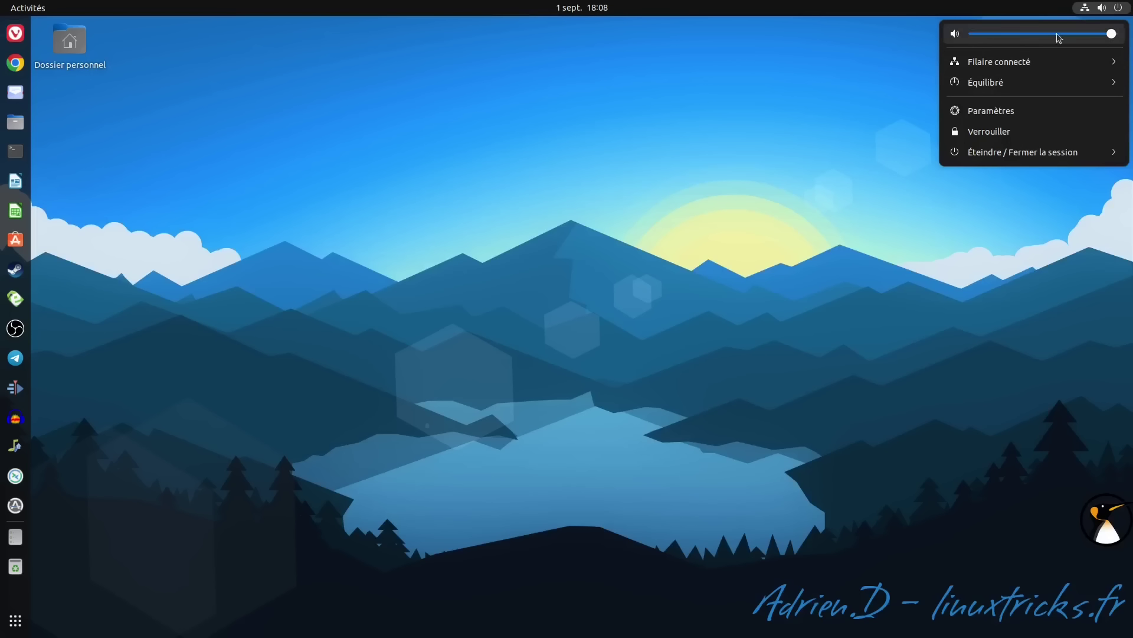
pyautogui.click(976, 117)
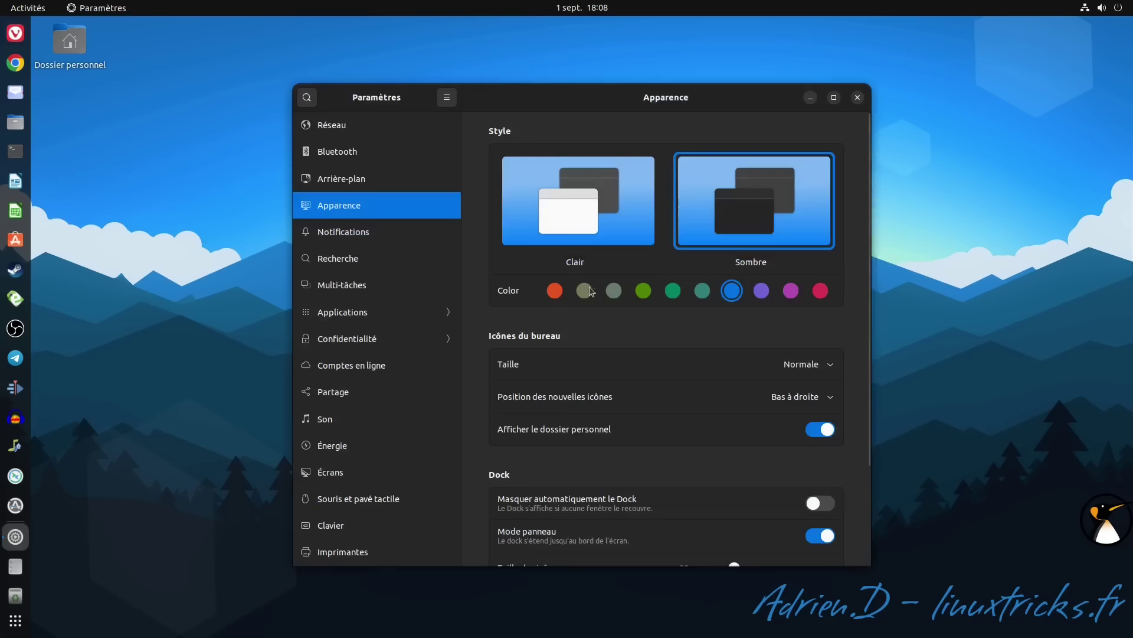
pyautogui.scroll(-5, 361, 538)
pyautogui.click(356, 552)
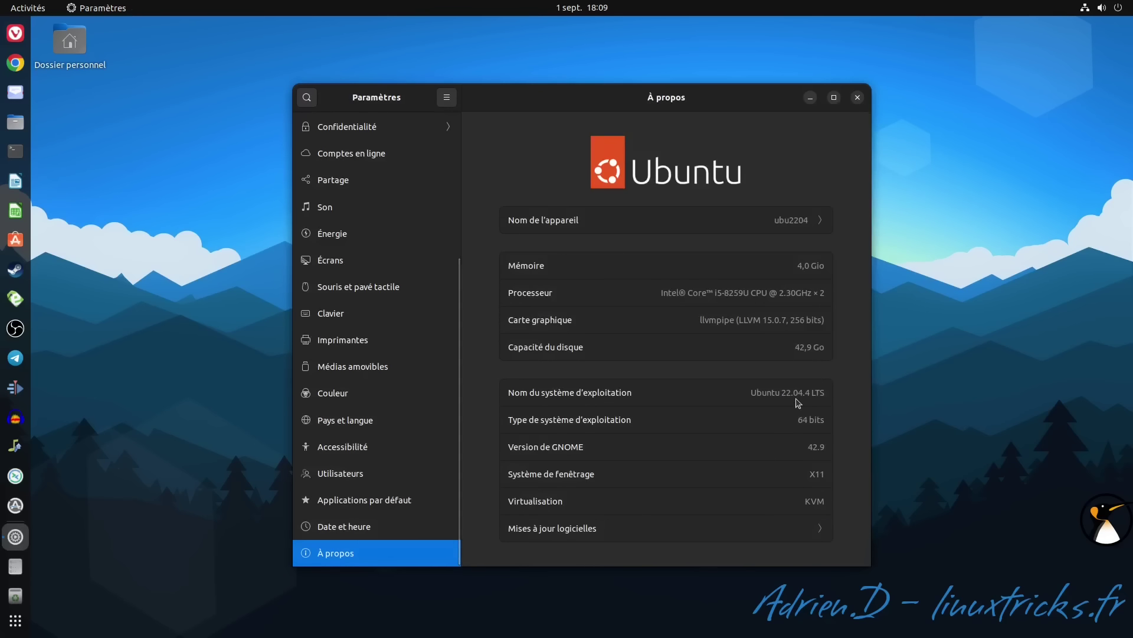
pyautogui.click(858, 98)
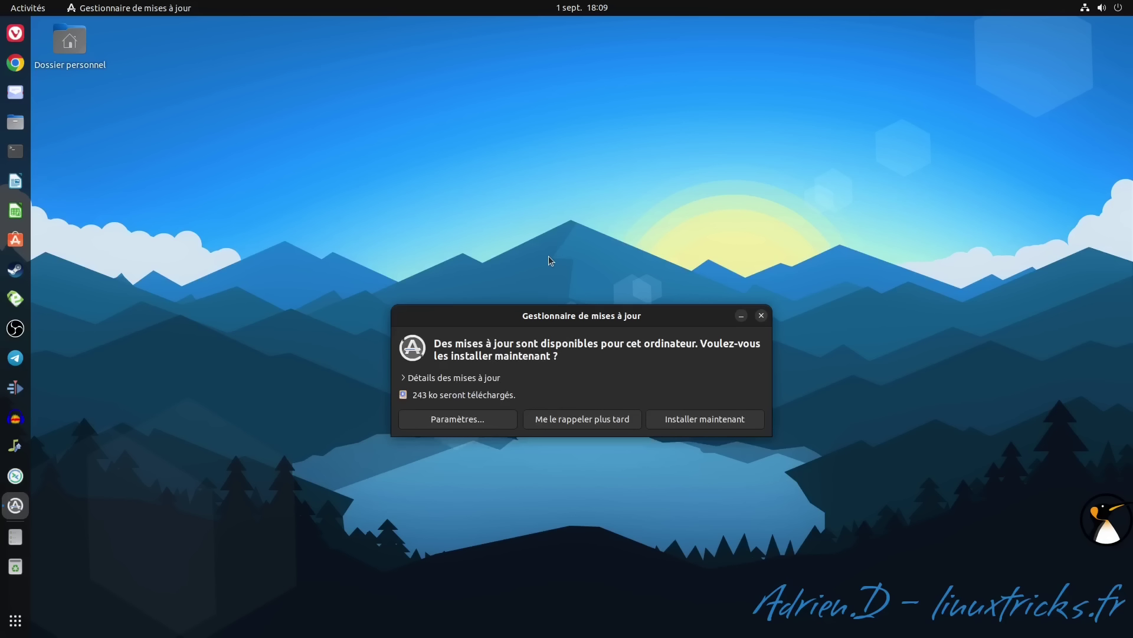
# - Install the pending software updates, authenticating with the account password
pyautogui.click(700, 427)
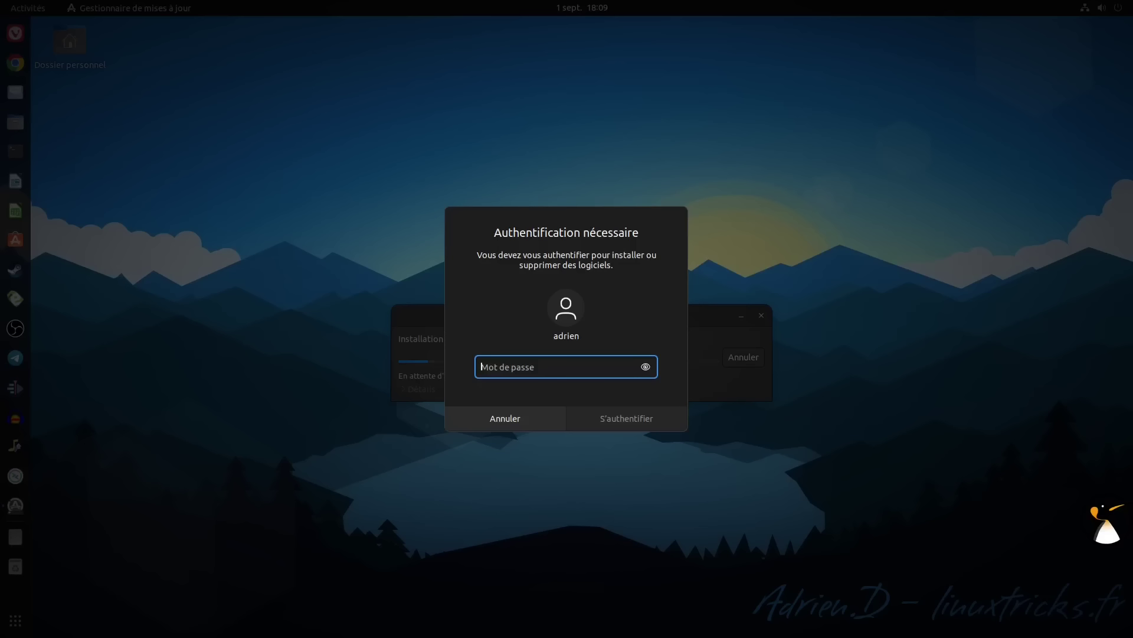
pyautogui.write('••••••••')
pyautogui.press('Return')
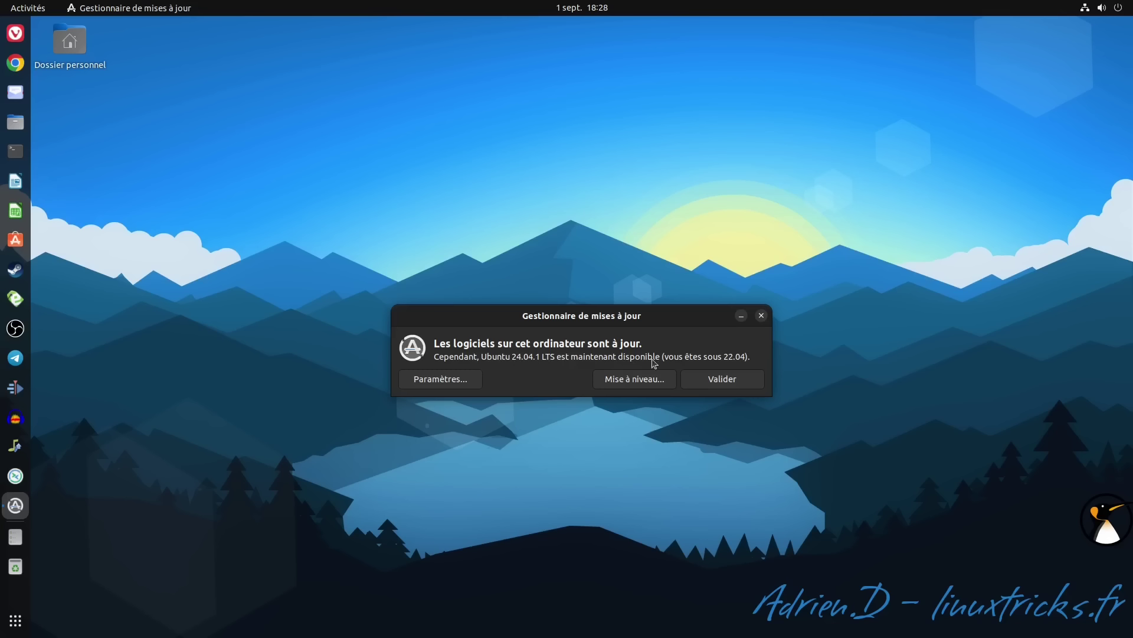
# - Start the upgrade to Ubuntu 24.04.1 LTS, enter the account password, and proceed past the release notes
pyautogui.click(637, 380)
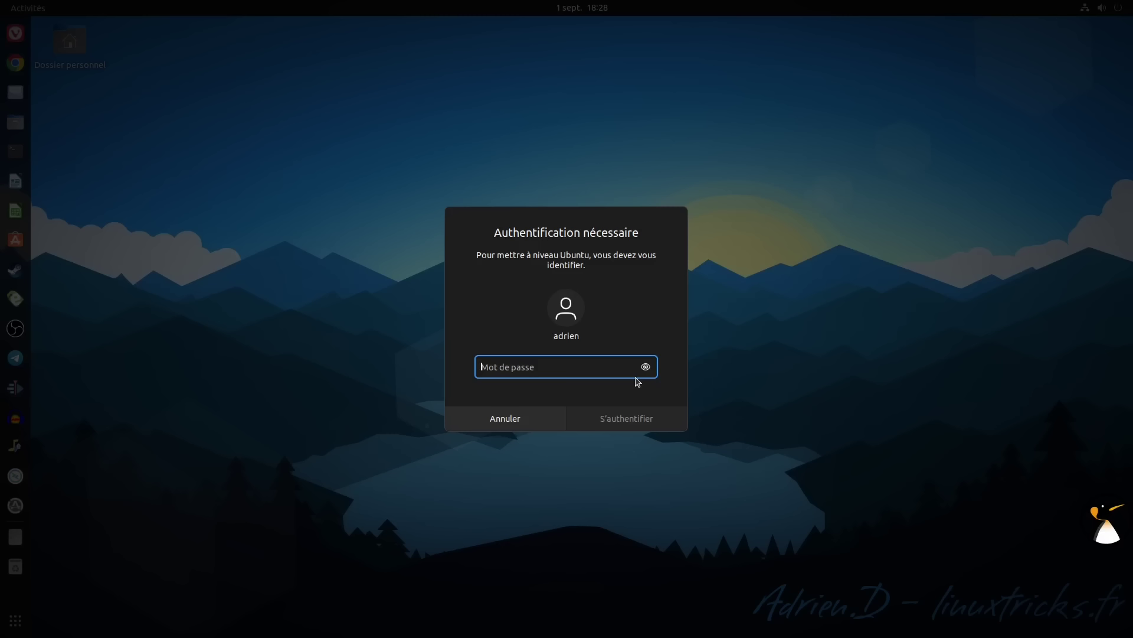
pyautogui.write('********')
pyautogui.press('Return')
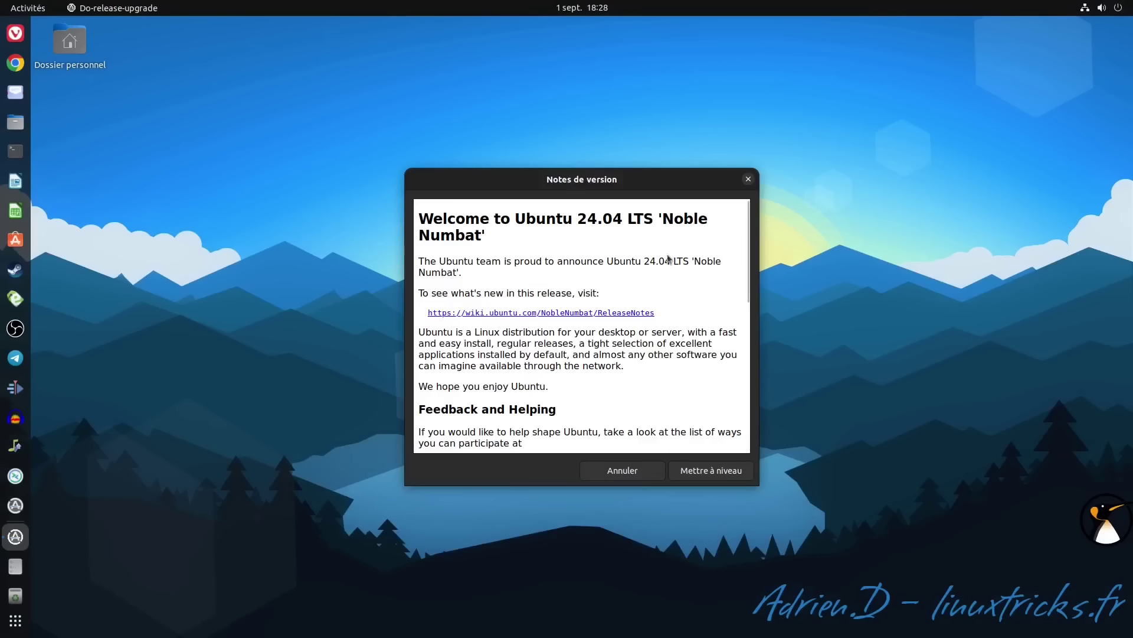
pyautogui.click(714, 471)
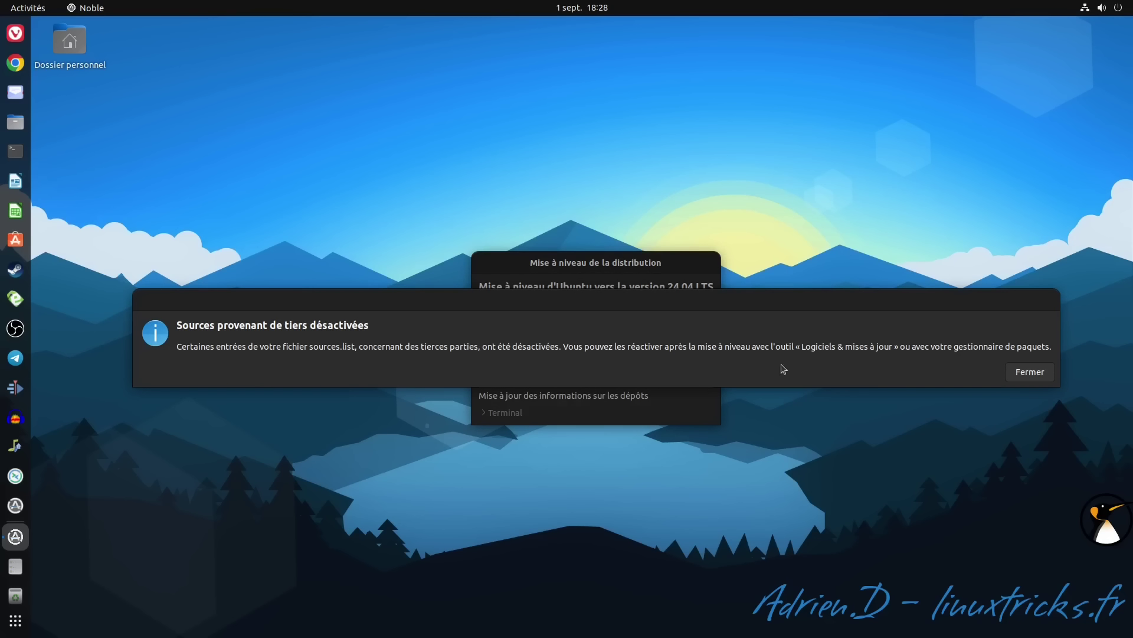
# - Launch the distribution upgrade, dismissing the third-party sources and screen lock notices and accepting the Thunderbird snap transition
pyautogui.click(1030, 372)
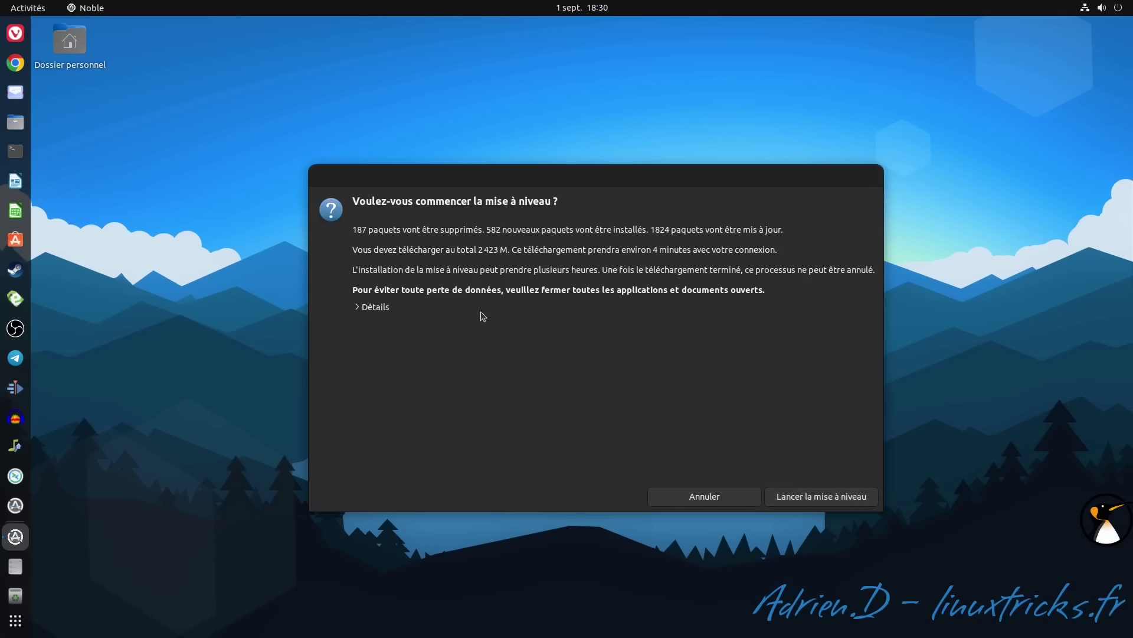
pyautogui.click(822, 497)
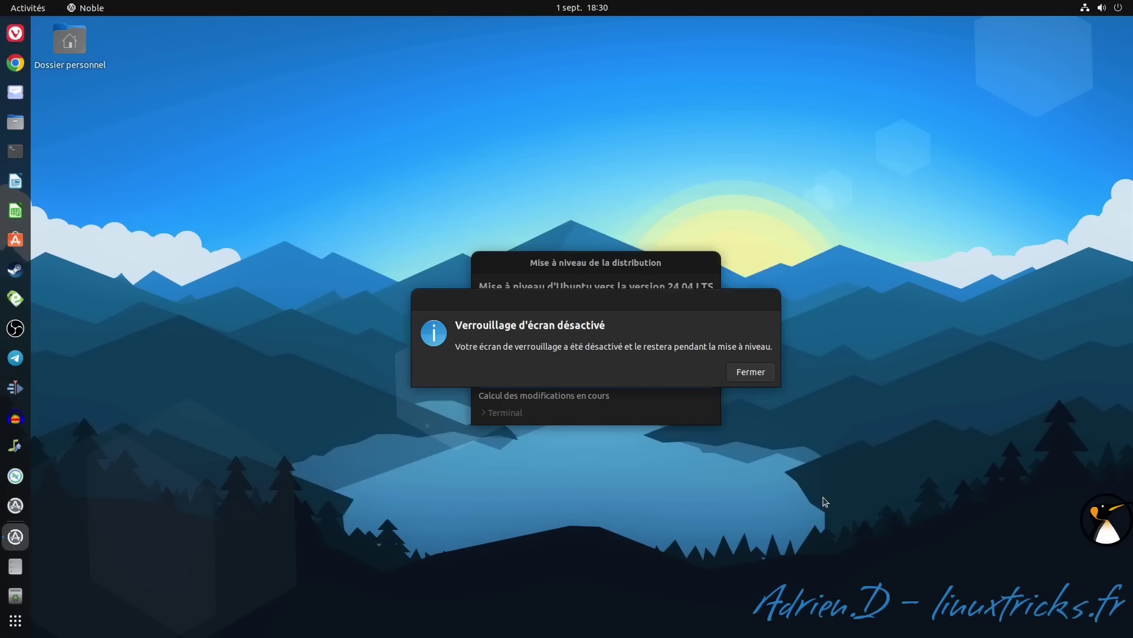
pyautogui.click(763, 376)
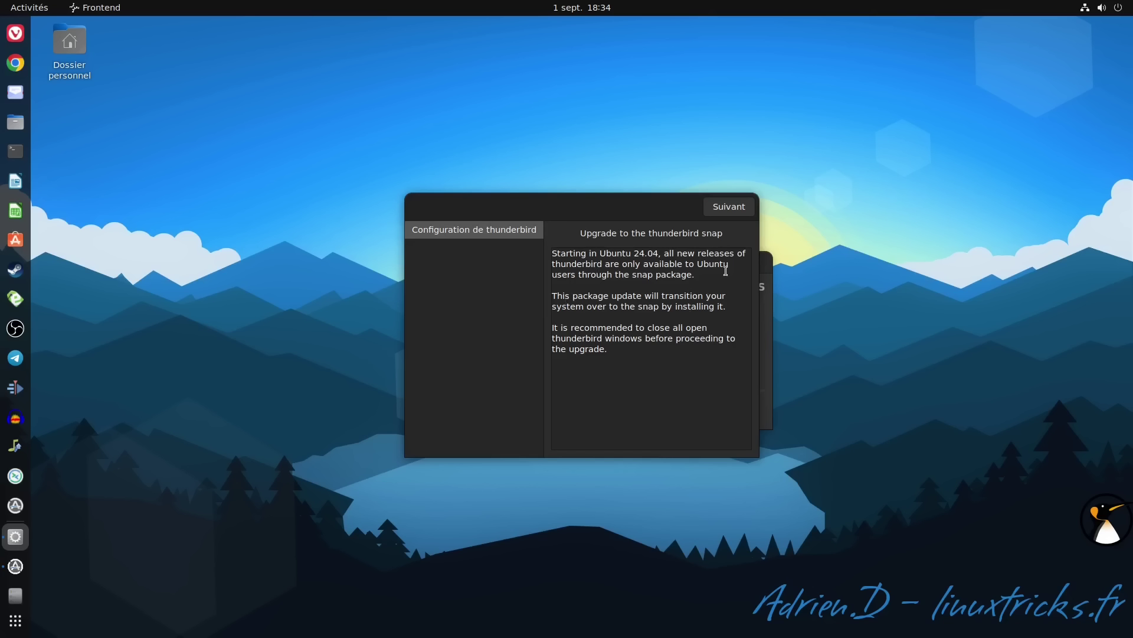
pyautogui.click(733, 213)
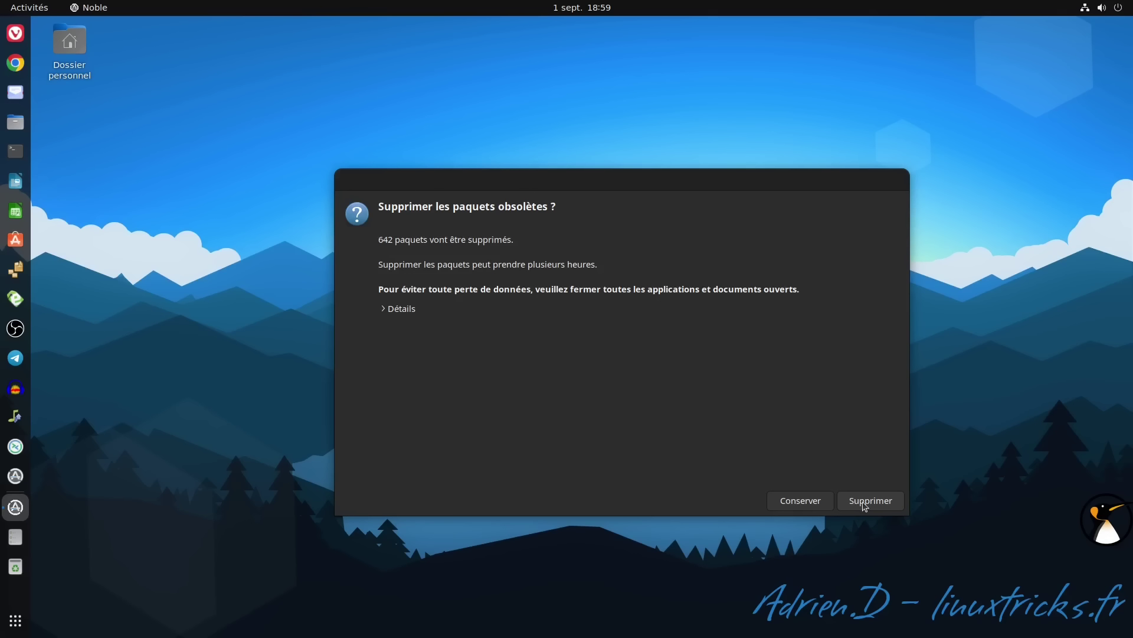
# - Review both groups of obsolete packages in the details, and remove all of these packages
pyautogui.click(399, 308)
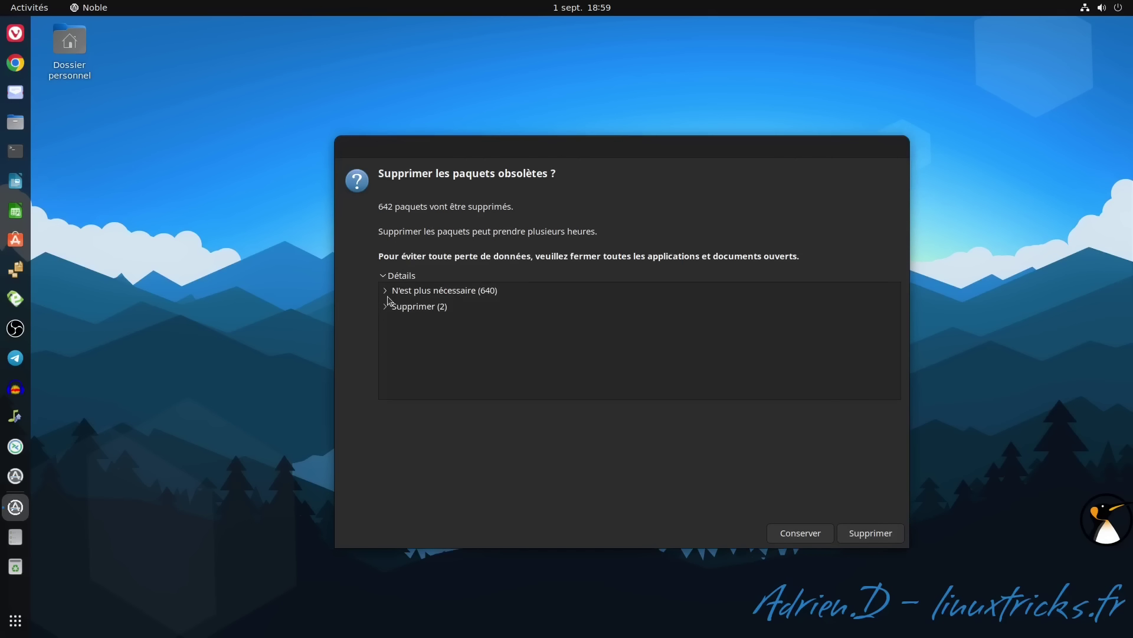
pyautogui.click(384, 291)
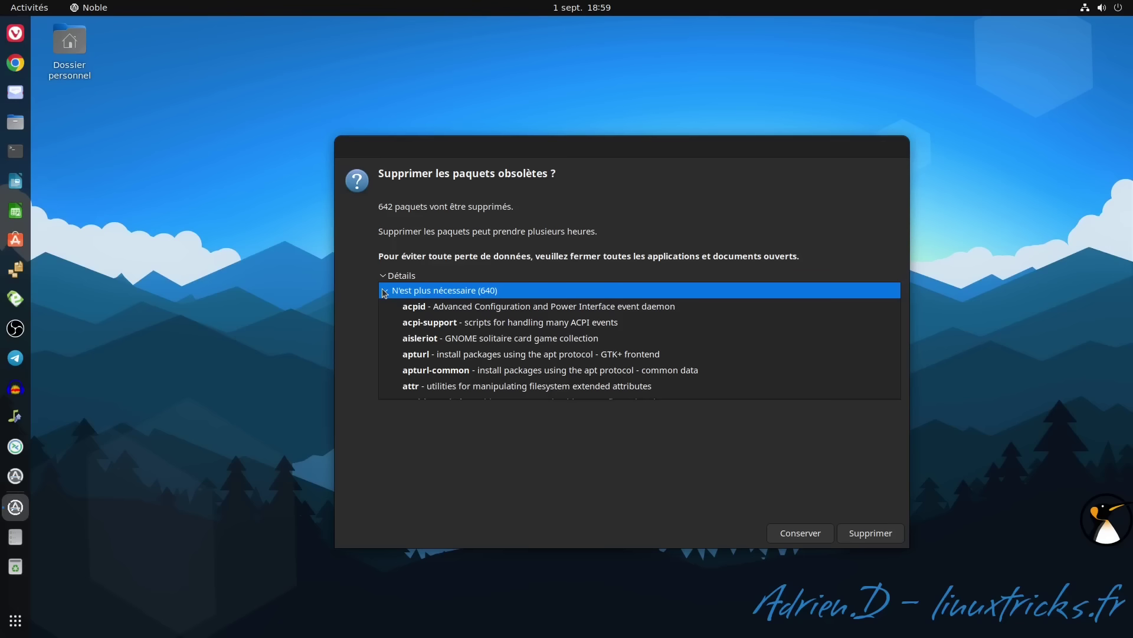
pyautogui.scroll(-3, 482, 337)
pyautogui.scroll(3, 502, 339)
pyautogui.click(385, 292)
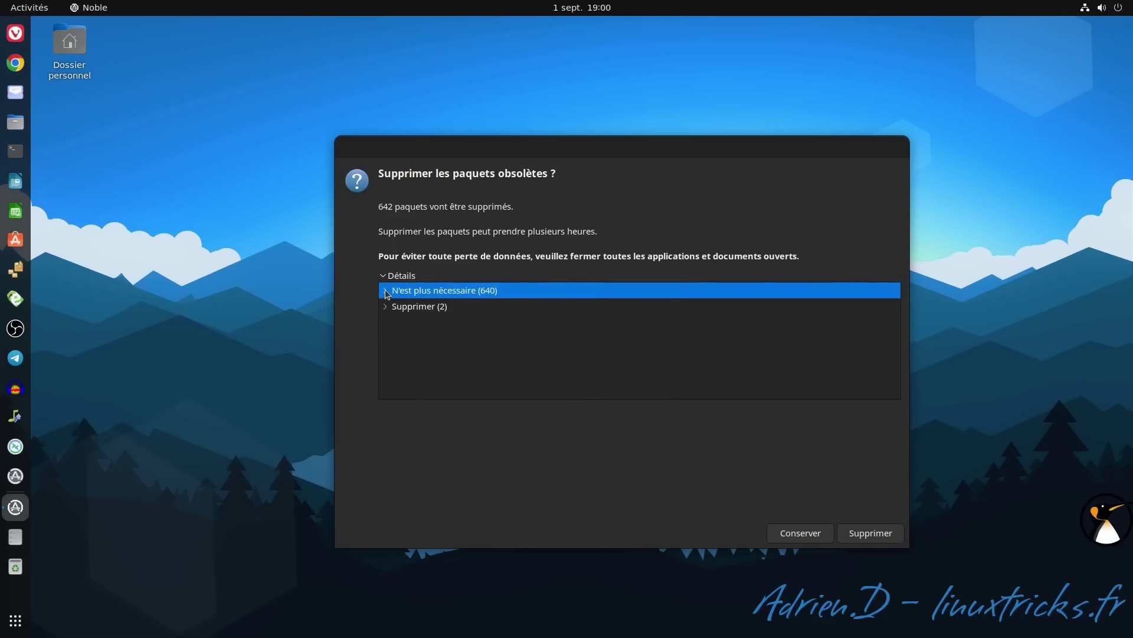
pyautogui.click(385, 308)
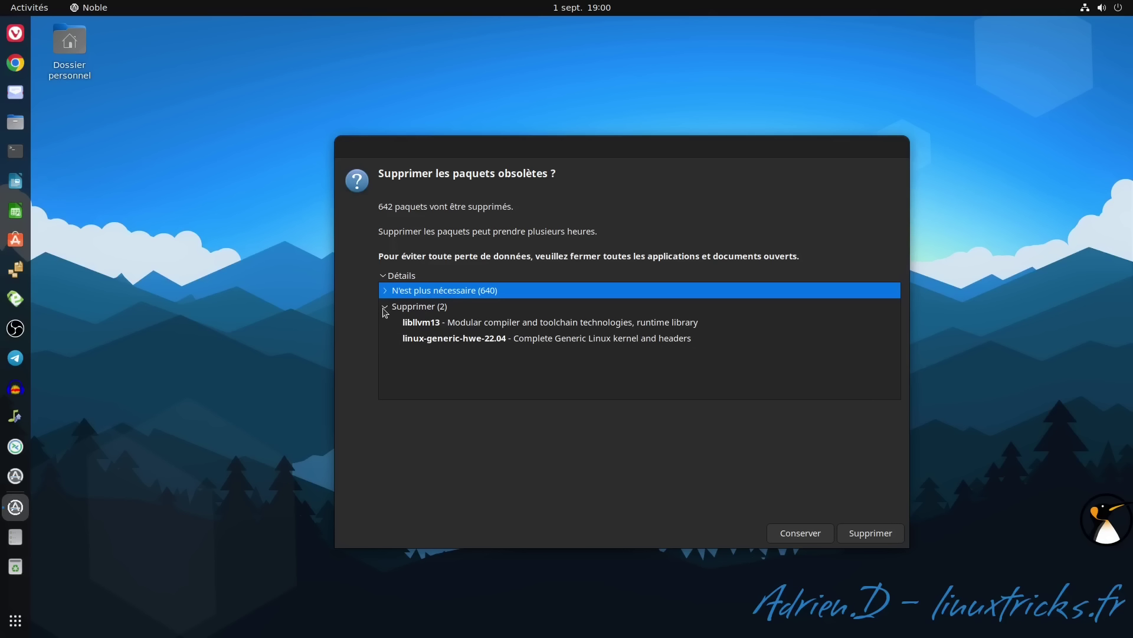
pyautogui.click(385, 309)
pyautogui.click(859, 537)
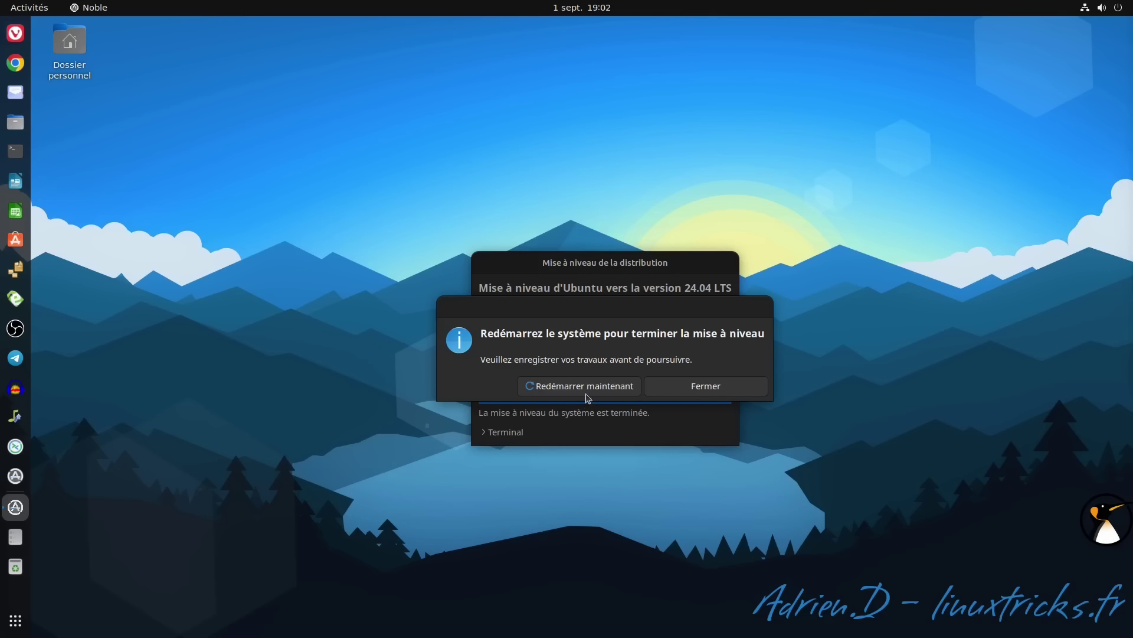
# - Restart the computer to finish the upgrade, and log back in with the account password
pyautogui.click(589, 388)
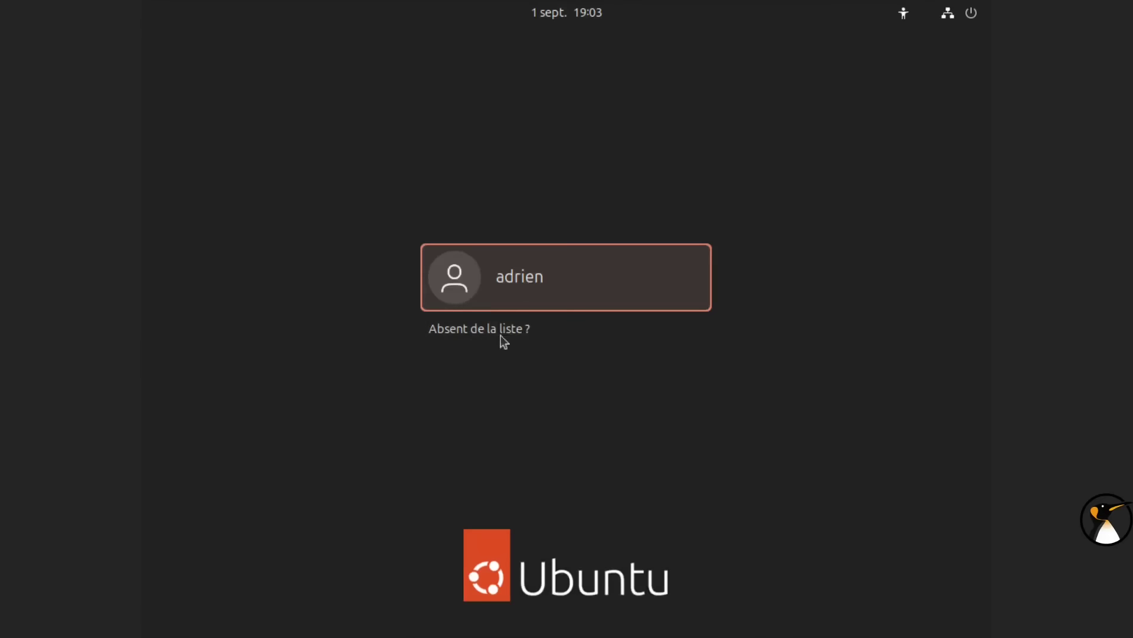
pyautogui.click(533, 281)
pyautogui.write('a')
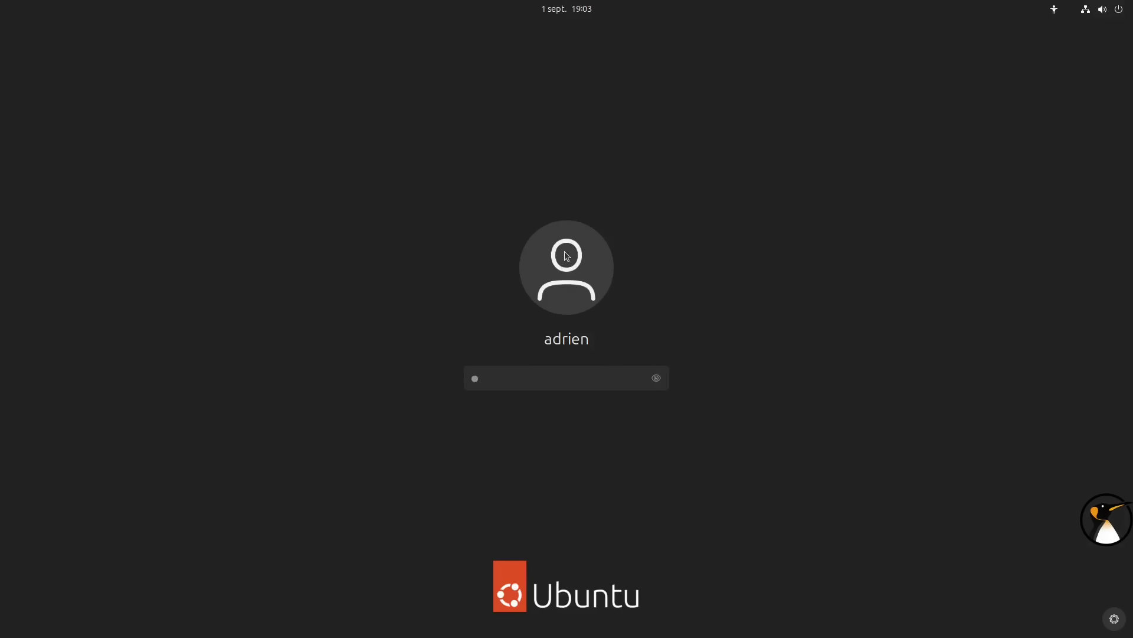
pyautogui.press('Return')
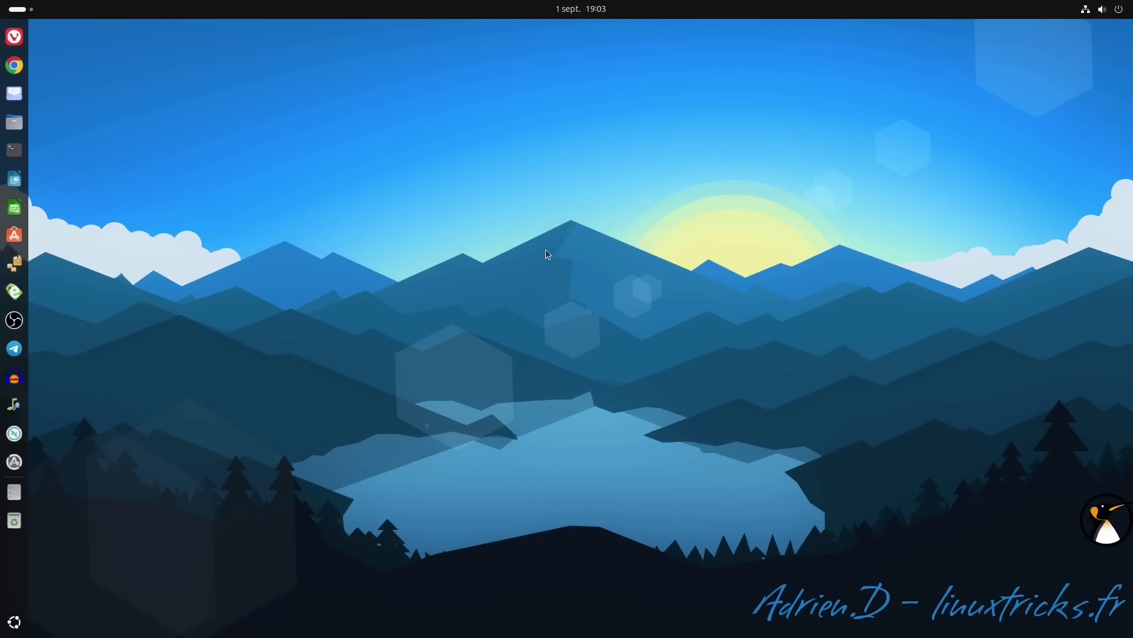
# - Check the operating system version in the upgraded system's About information in the settings
pyautogui.click(1092, 14)
pyautogui.press('Escape')
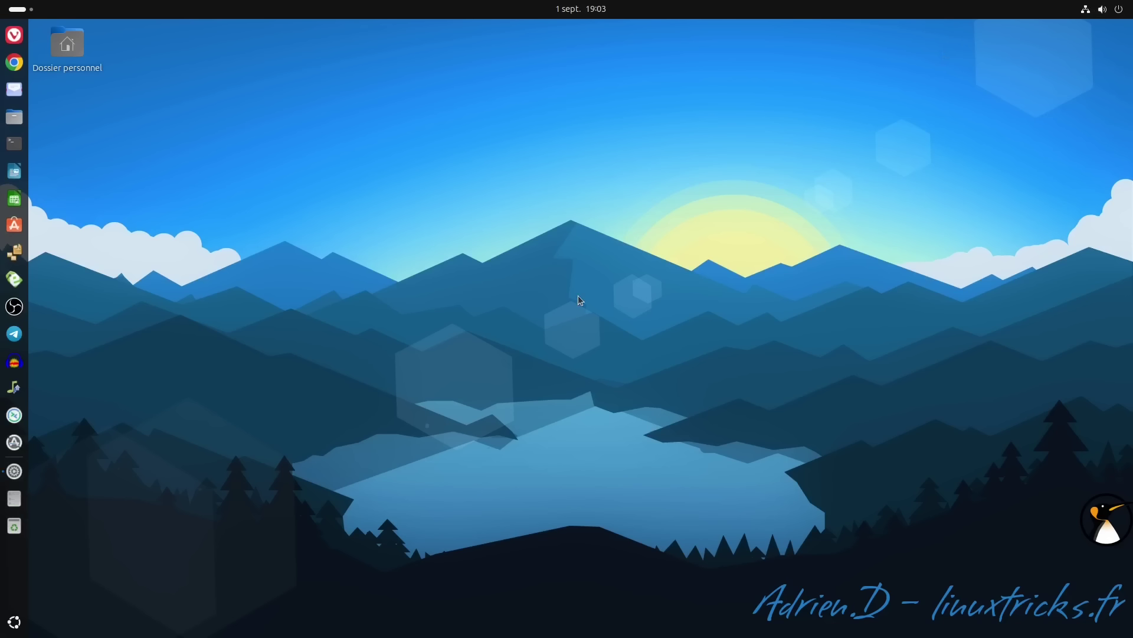
pyautogui.scroll(-5, 66, 378)
pyautogui.click(68, 379)
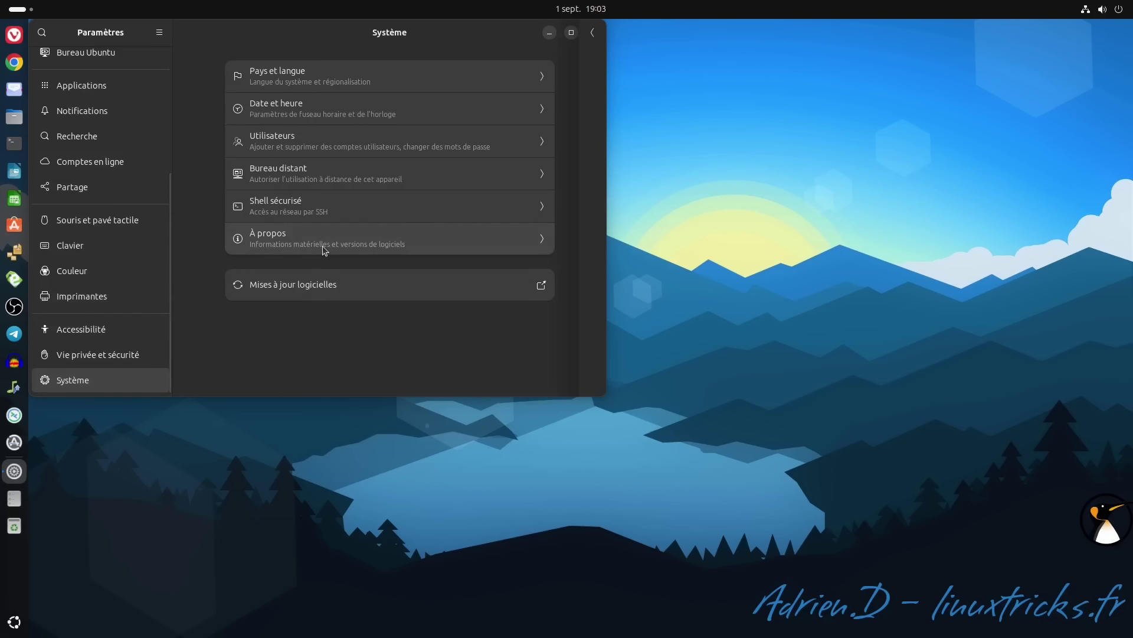
pyautogui.click(324, 248)
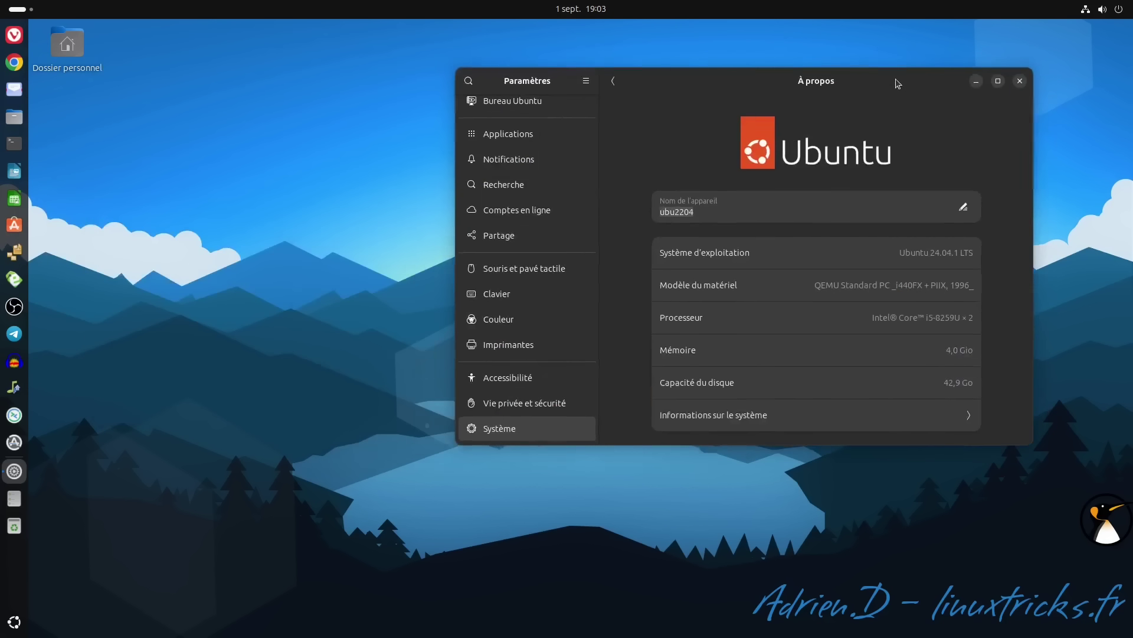
pyautogui.press('Return')
# - Open the personal folder from the desktop in the file manager
pyautogui.click(95, 56)
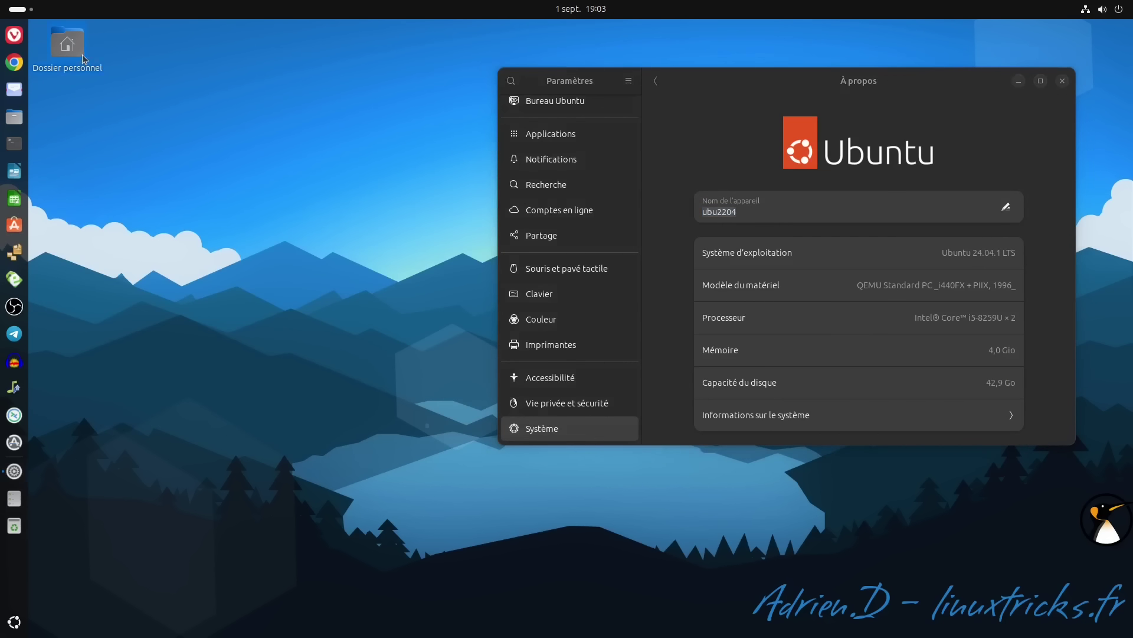
pyautogui.press('Return')
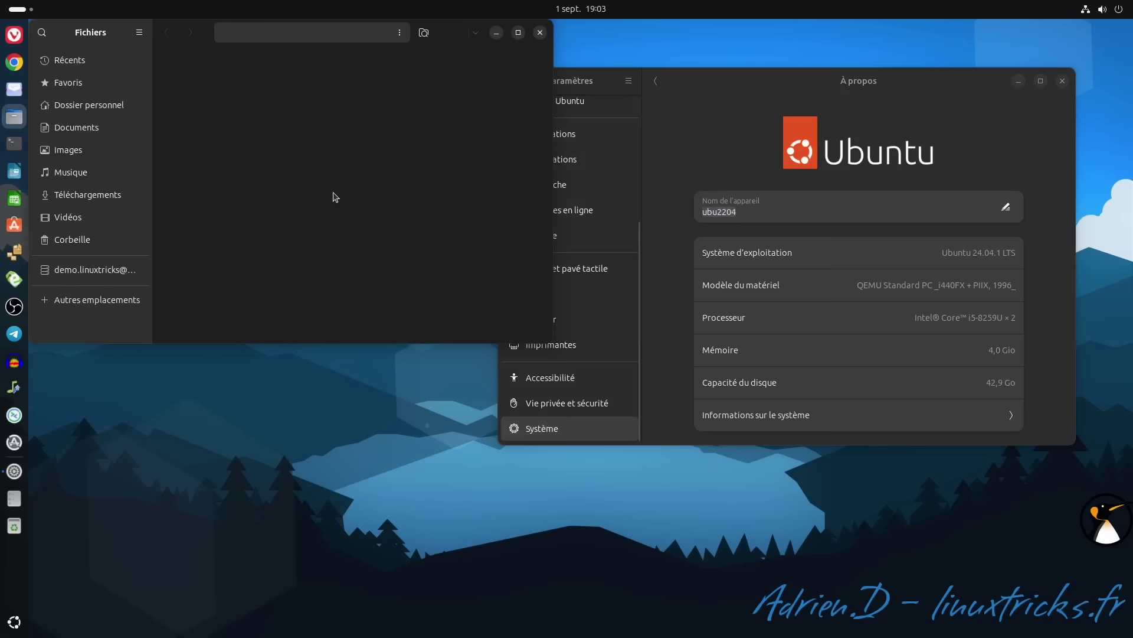
# - Check the style and accent colour in the Appearance settings, and close the settings and file manager windows
pyautogui.click(739, 87)
pyautogui.scroll(6, 569, 254)
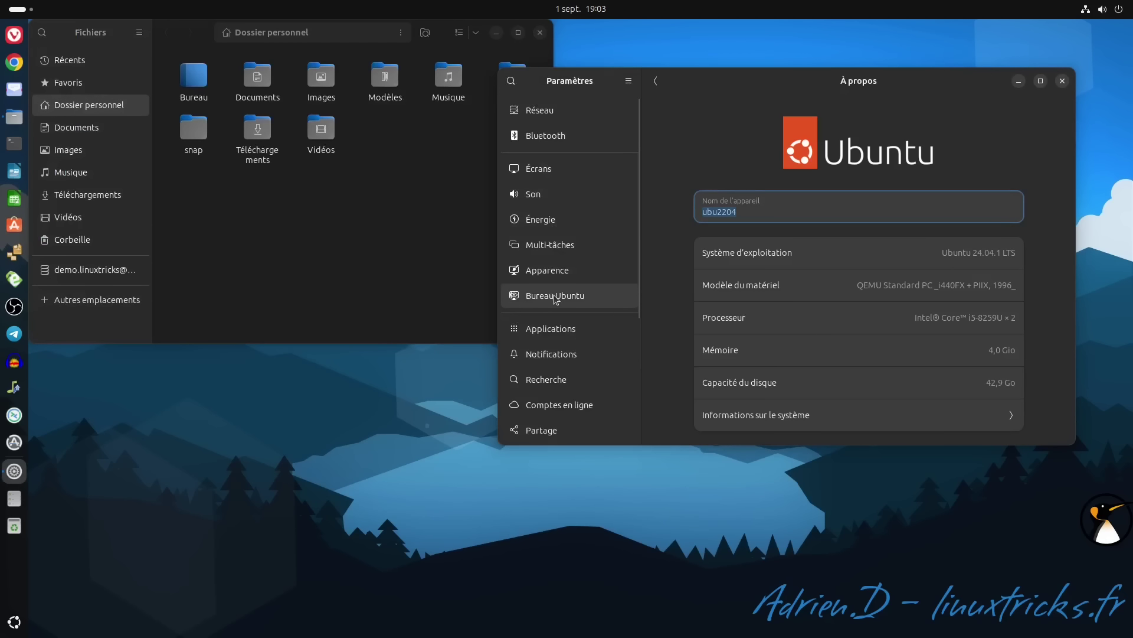
pyautogui.click(554, 295)
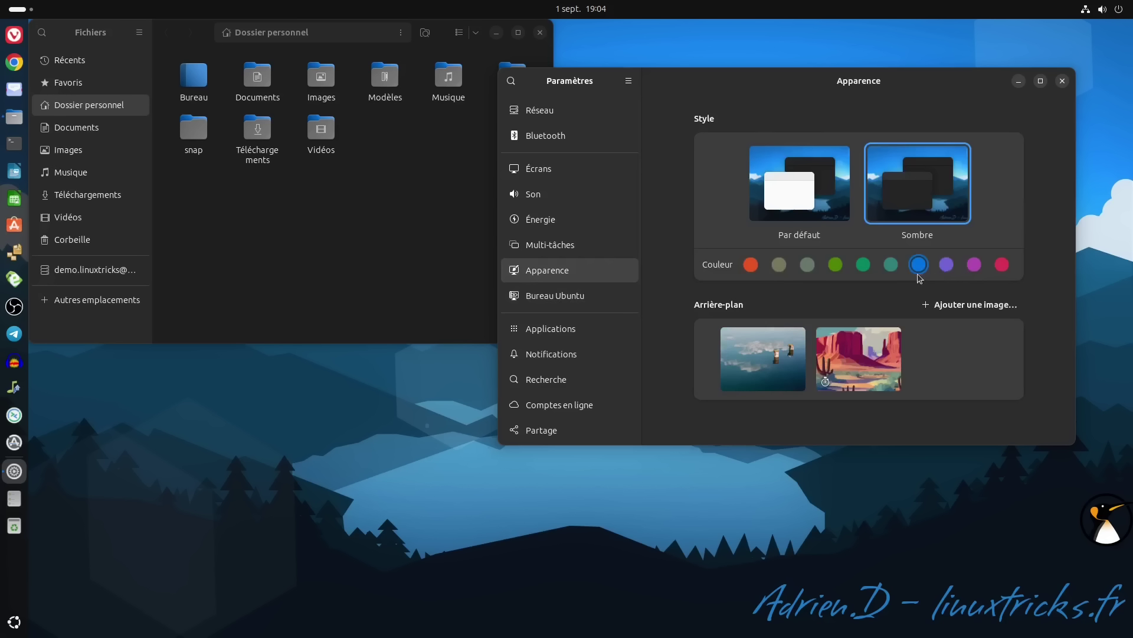
pyautogui.click(1063, 81)
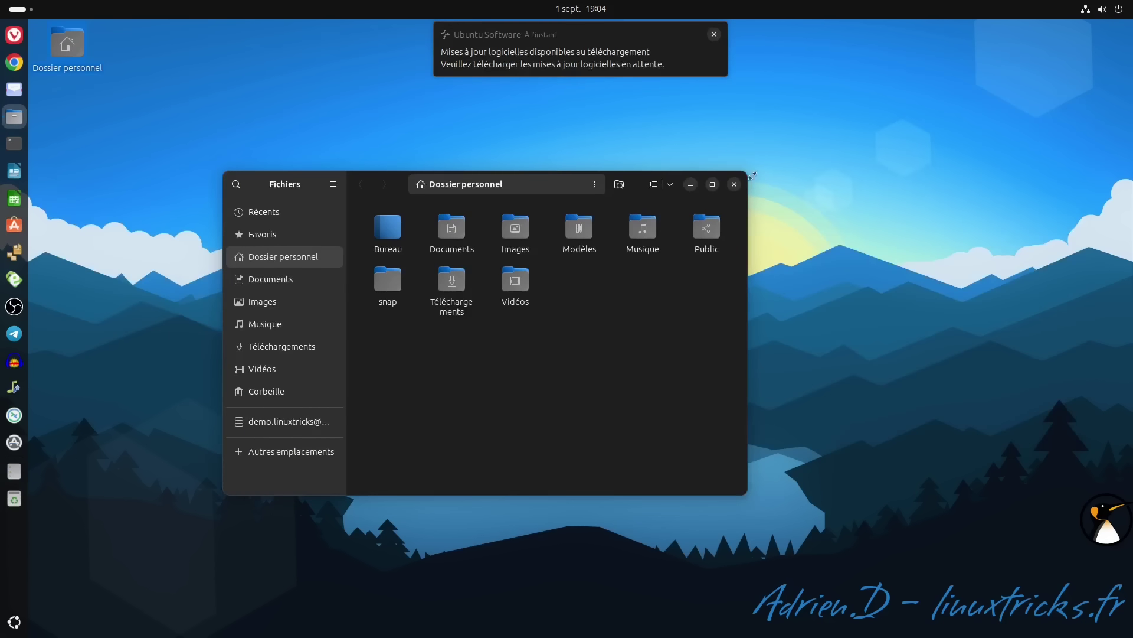
pyautogui.click(734, 184)
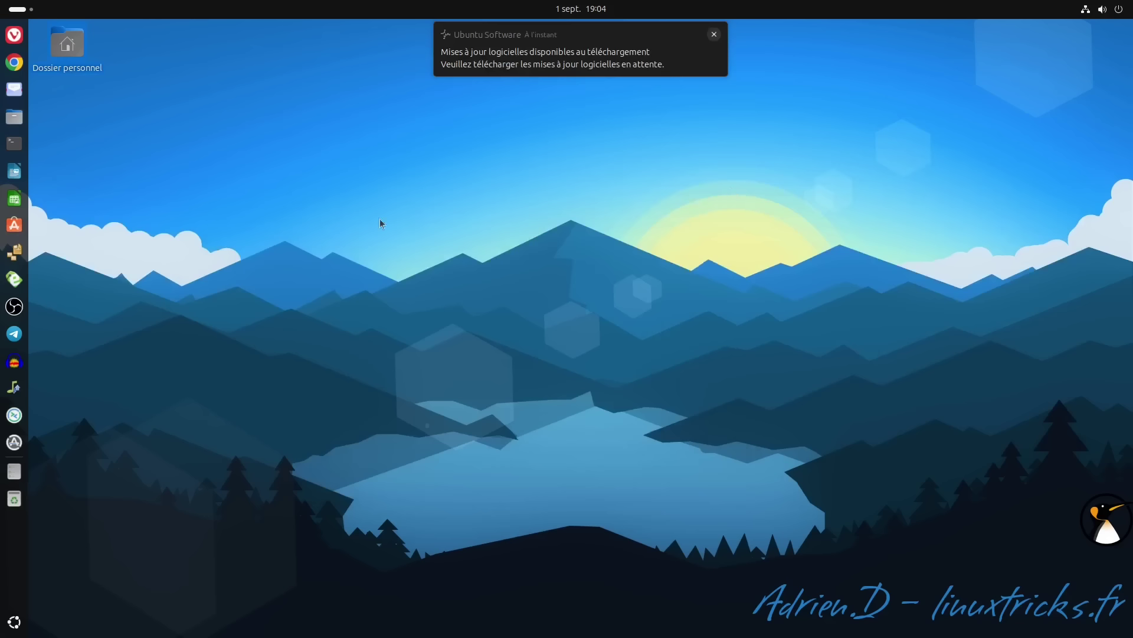
# - Test that LibreOffice Writer and EasyTAG start, dismiss Writer's tip of the day, and close both applications
pyautogui.click(23, 172)
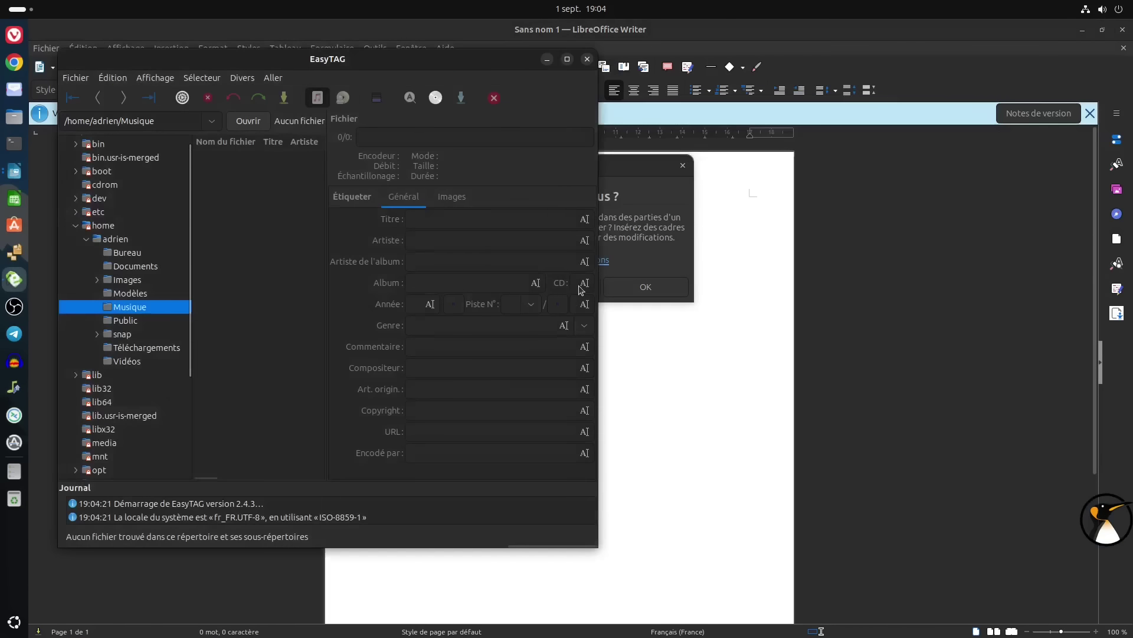
pyautogui.click(645, 288)
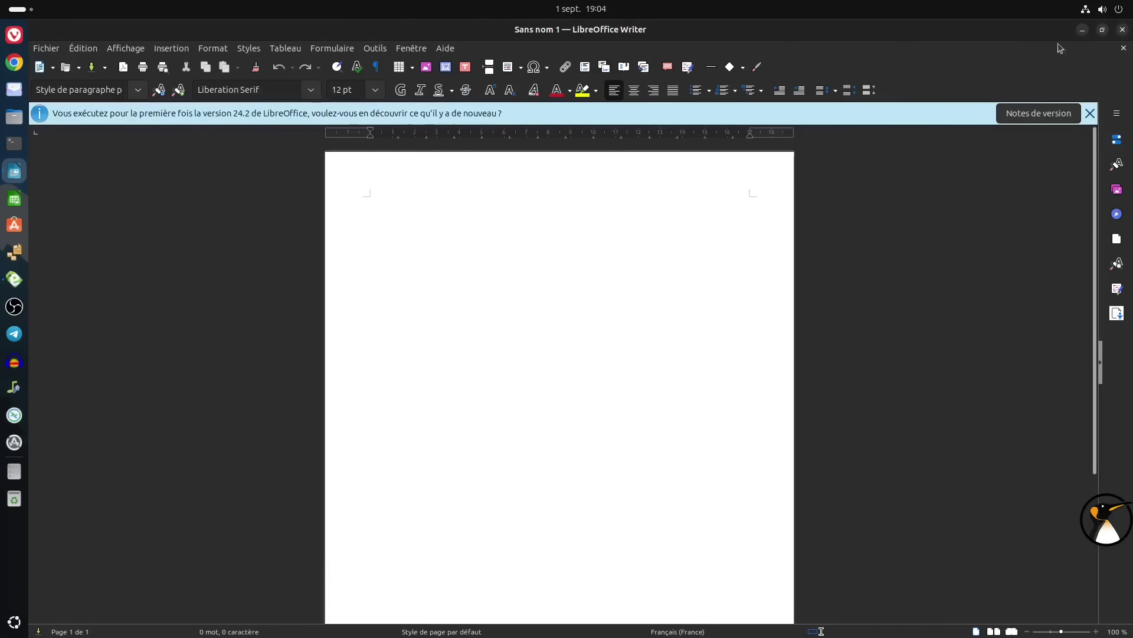
pyautogui.click(1123, 29)
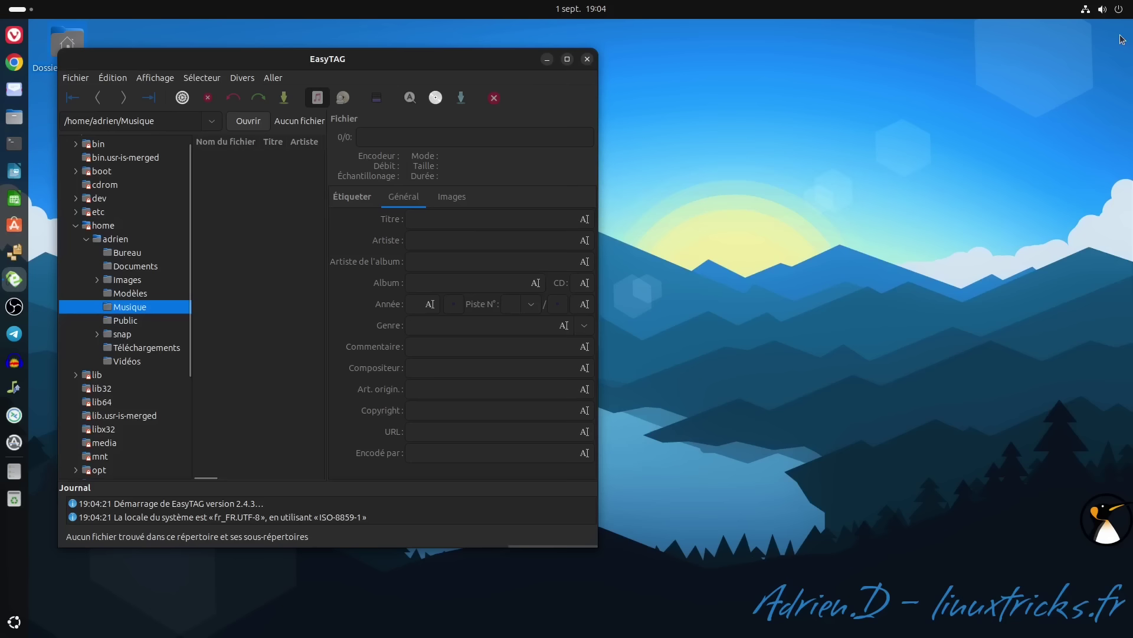
pyautogui.click(587, 59)
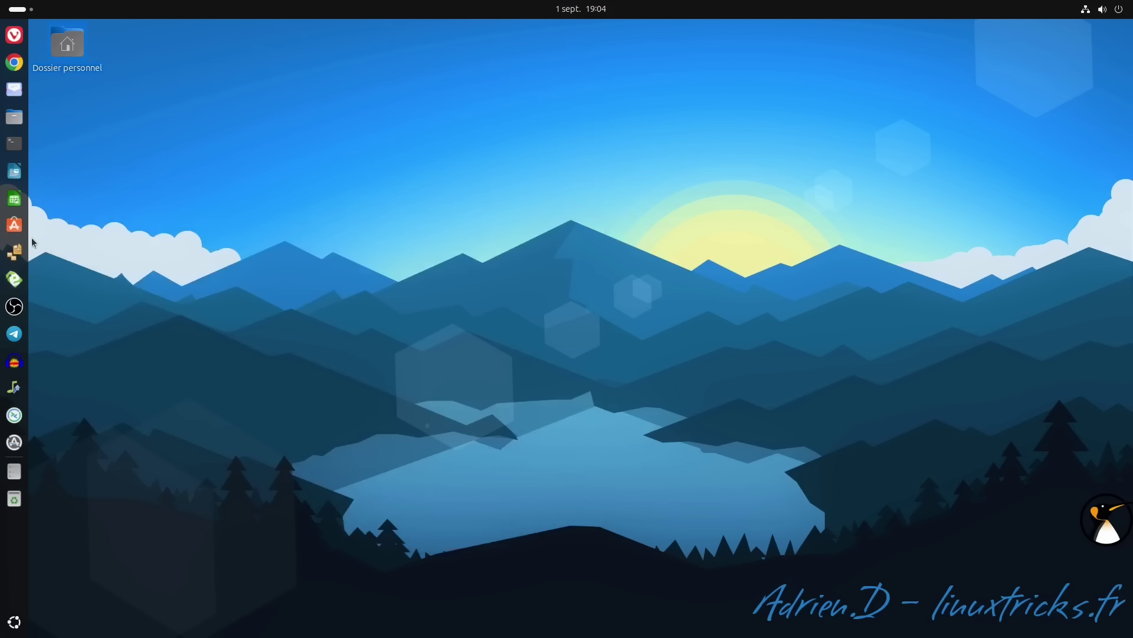
# - Test that the pinned audio application below Audacity and the remote desktop viewer start, and close each window
pyautogui.click(15, 387)
pyautogui.click(369, 33)
pyautogui.click(14, 415)
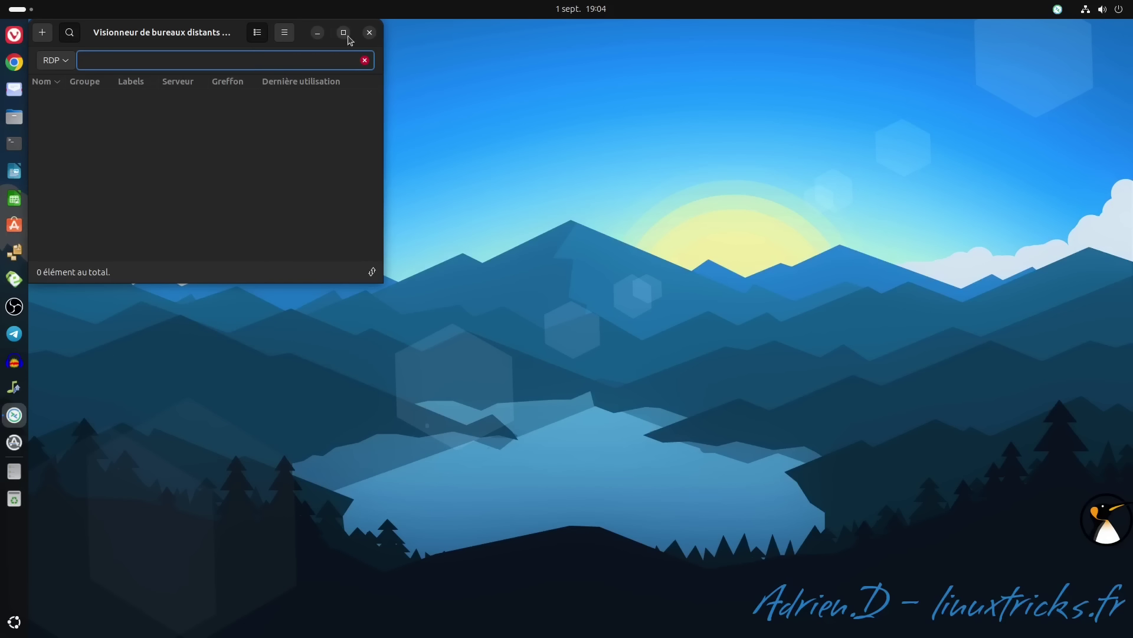
pyautogui.click(369, 32)
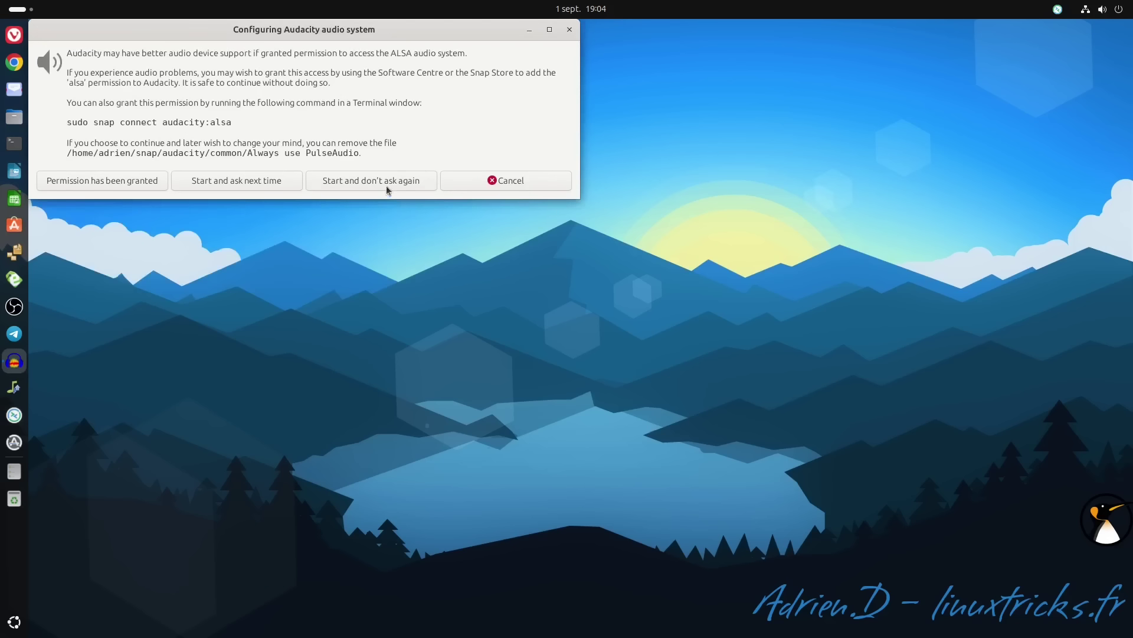
# - Start Audacity with the option not to ask about ALSA access again, dismiss its welcome message, and close it
pyautogui.click(353, 186)
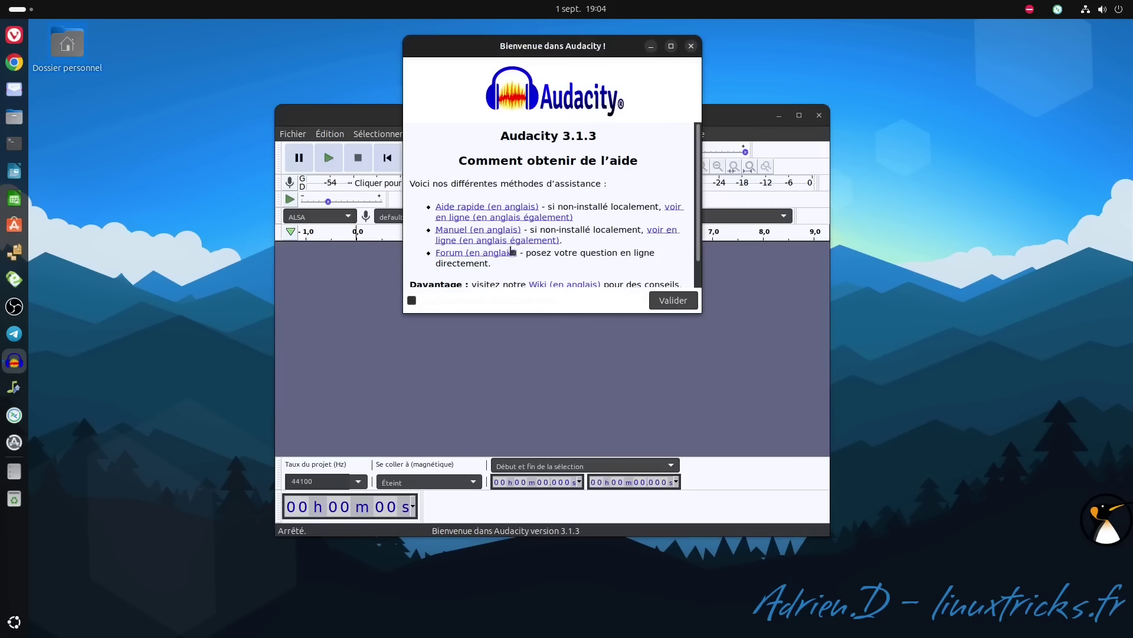
pyautogui.click(678, 299)
pyautogui.click(820, 116)
# - Open an enlarged terminal window and list the installed snap packages with "snap list"
pyautogui.click(22, 145)
pyautogui.moveTo(286, 39); pyautogui.dragTo(383, 64)
pyautogui.moveTo(601, 385); pyautogui.dragTo(978, 540)
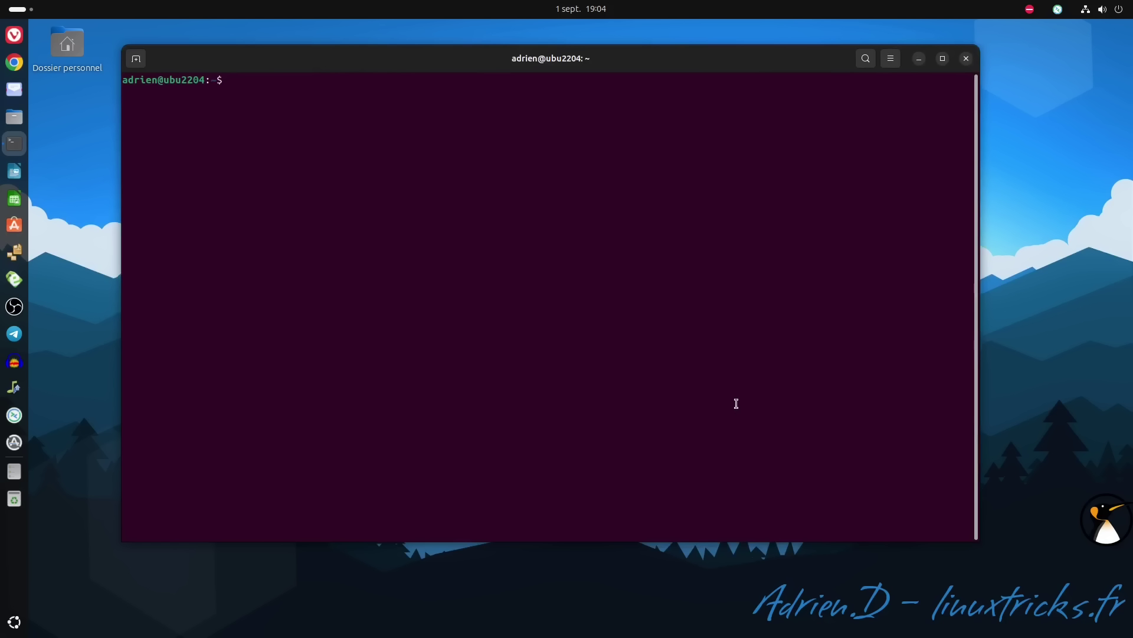
pyautogui.write('snap list')
pyautogui.press('Return')
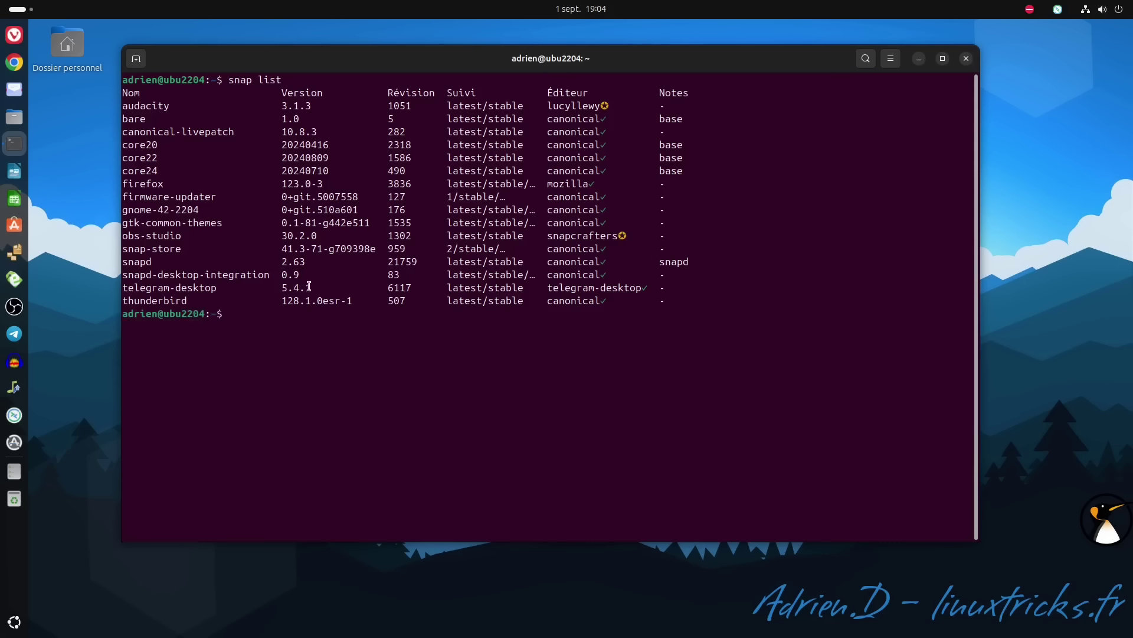
# - Test that OBS starts, close the terminal, dismiss the Background Removal update notice, and close OBS
pyautogui.click(14, 306)
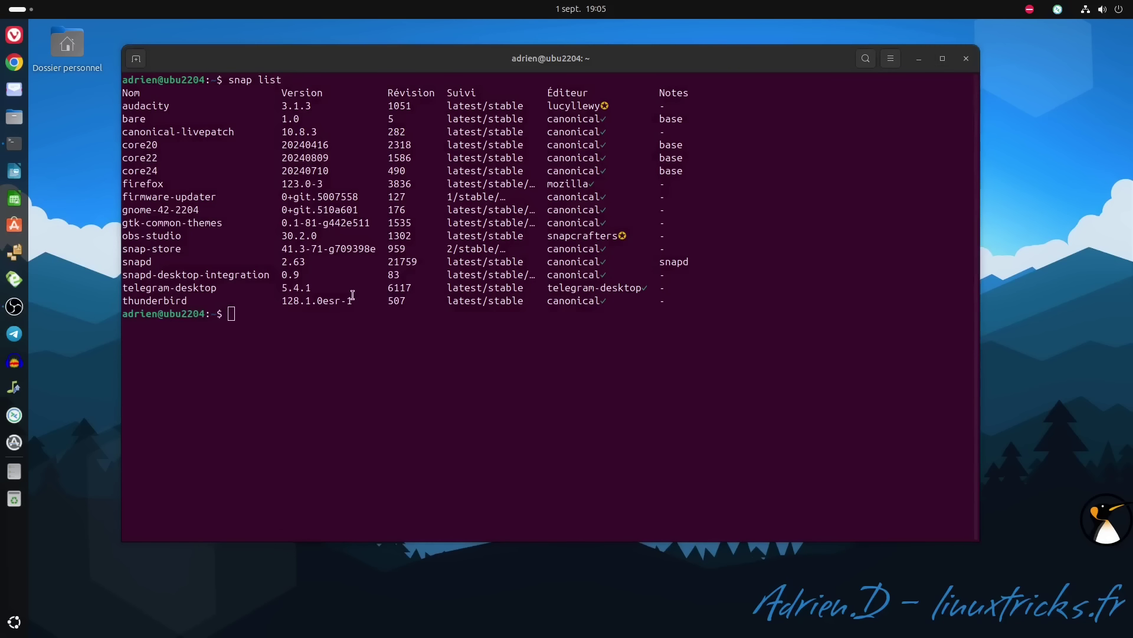
pyautogui.click(968, 59)
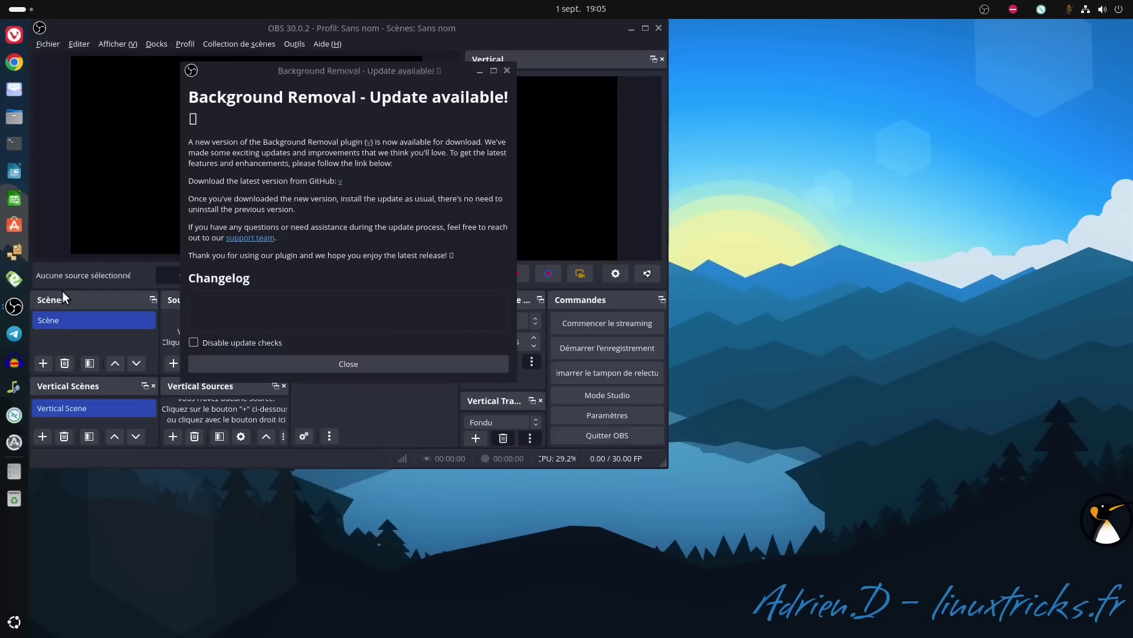
pyautogui.click(449, 363)
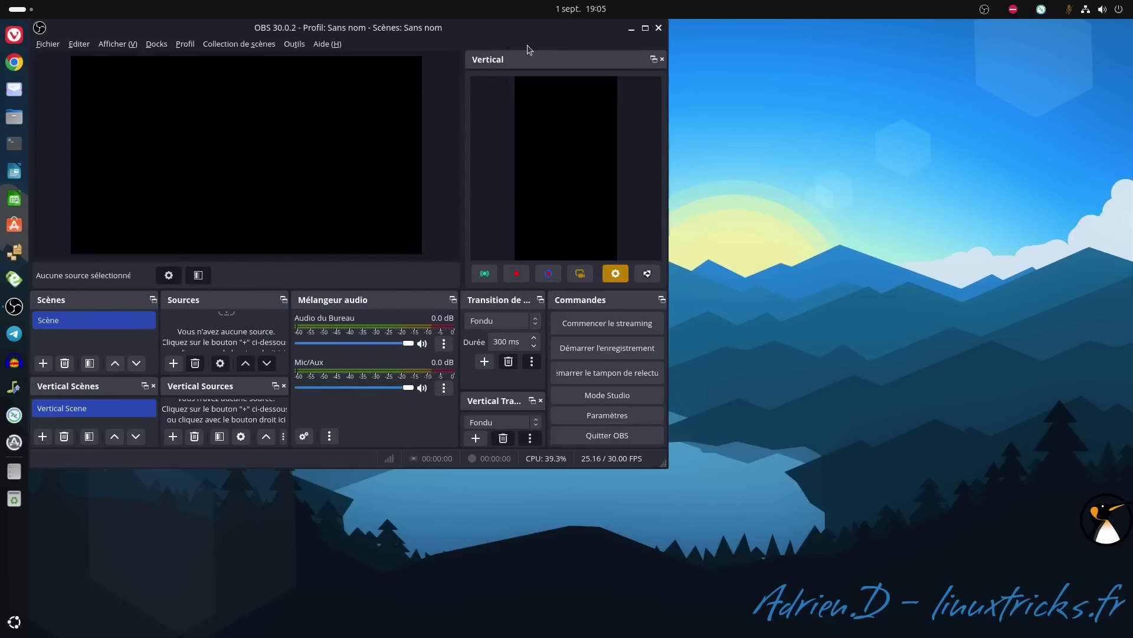
pyautogui.click(919, 137)
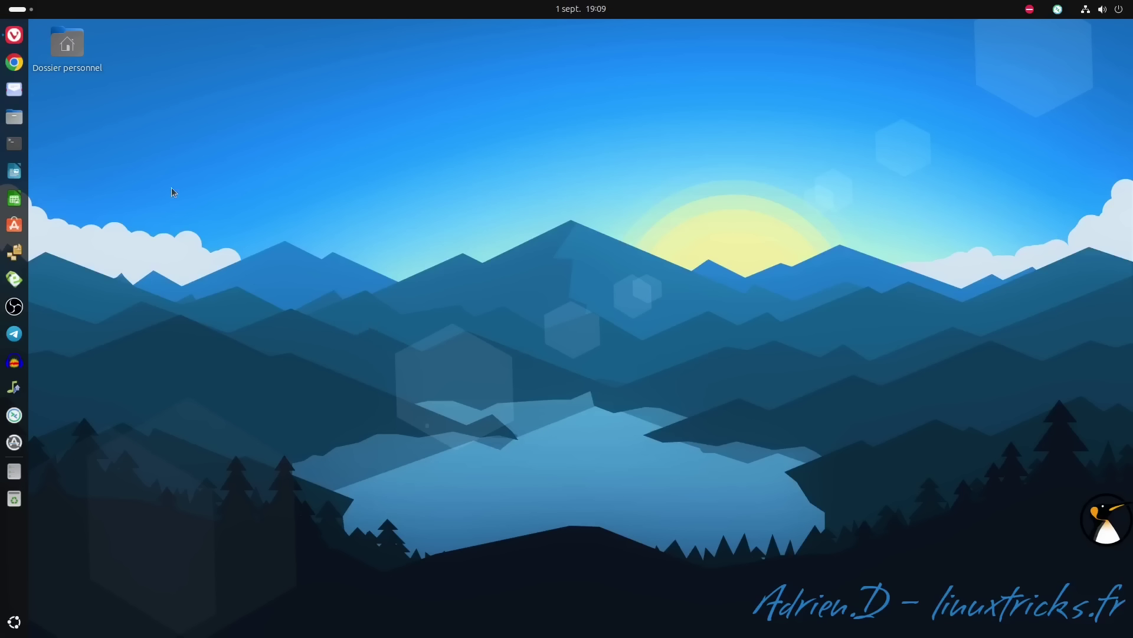
# - Search for "logi" in the activities overview, and open the other software sources in Logiciels et mises à jour
pyautogui.click(8, 11)
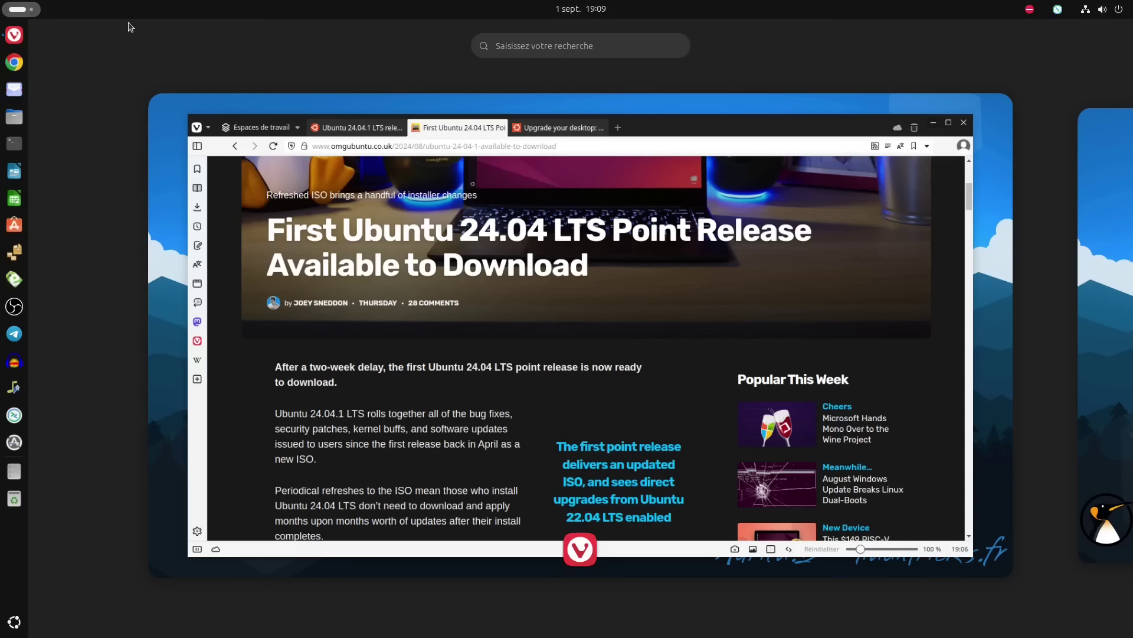
pyautogui.write('logi')
pyautogui.click(498, 116)
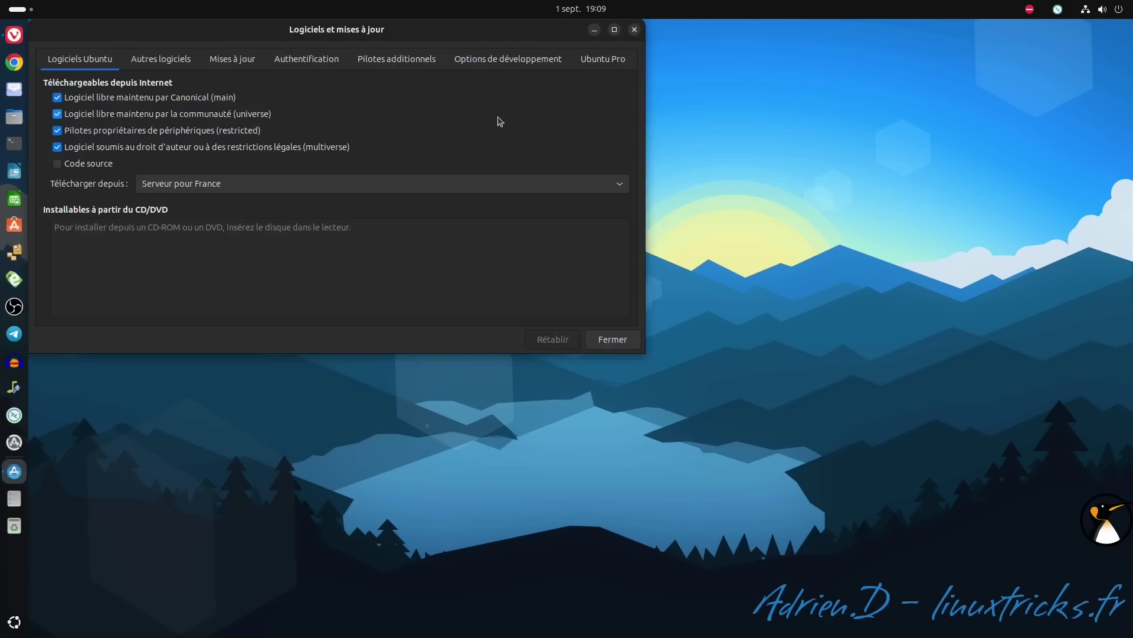
pyautogui.click(181, 64)
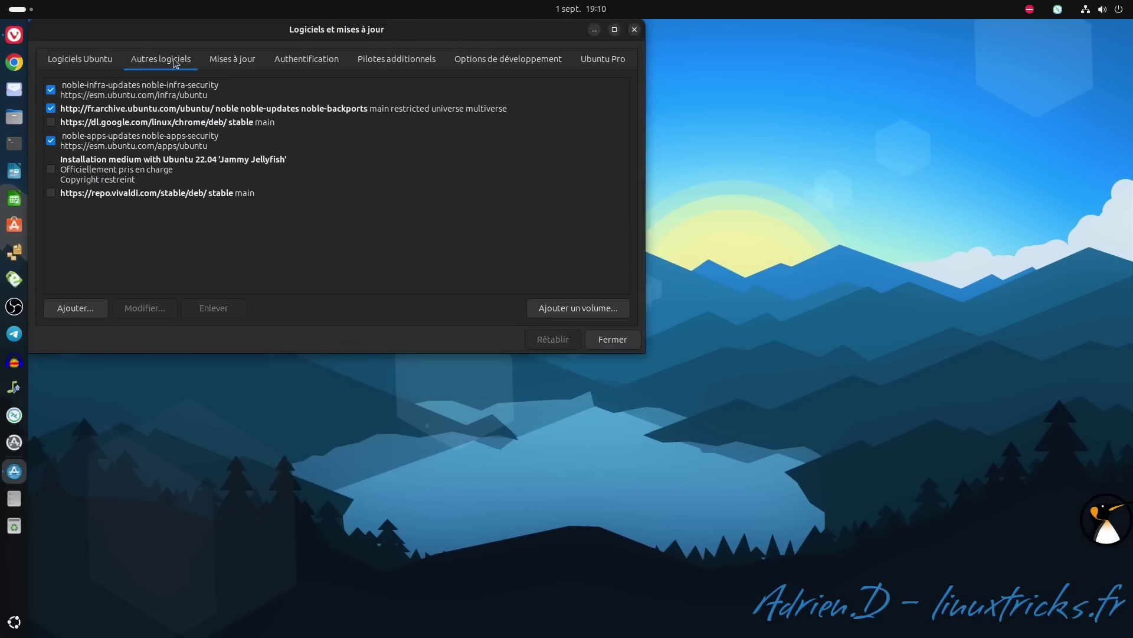
# - Enable the Google Chrome and Vivaldi repositories, authenticating with the account password, and refresh the available software information
pyautogui.click(52, 123)
pyautogui.write('********')
pyautogui.click(628, 420)
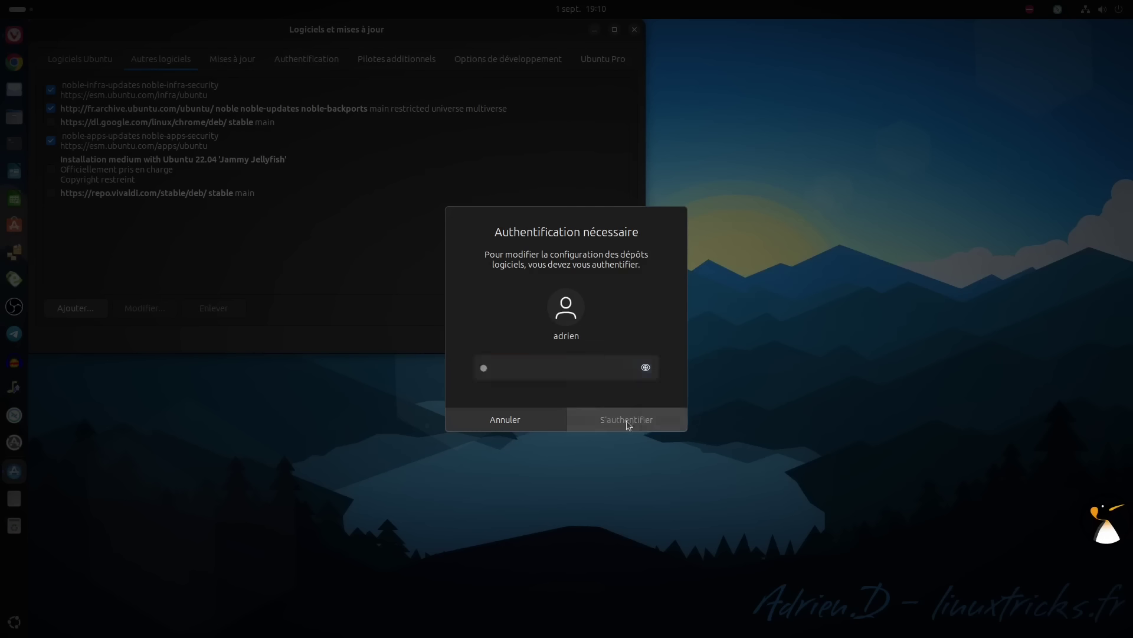
pyautogui.click(51, 193)
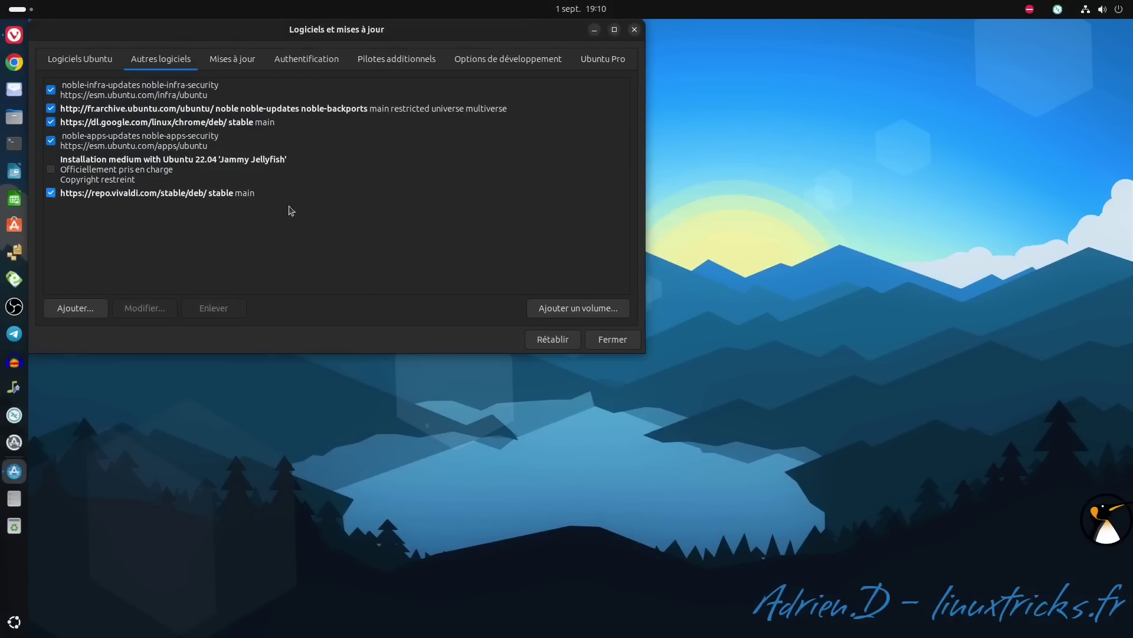
pyautogui.click(610, 340)
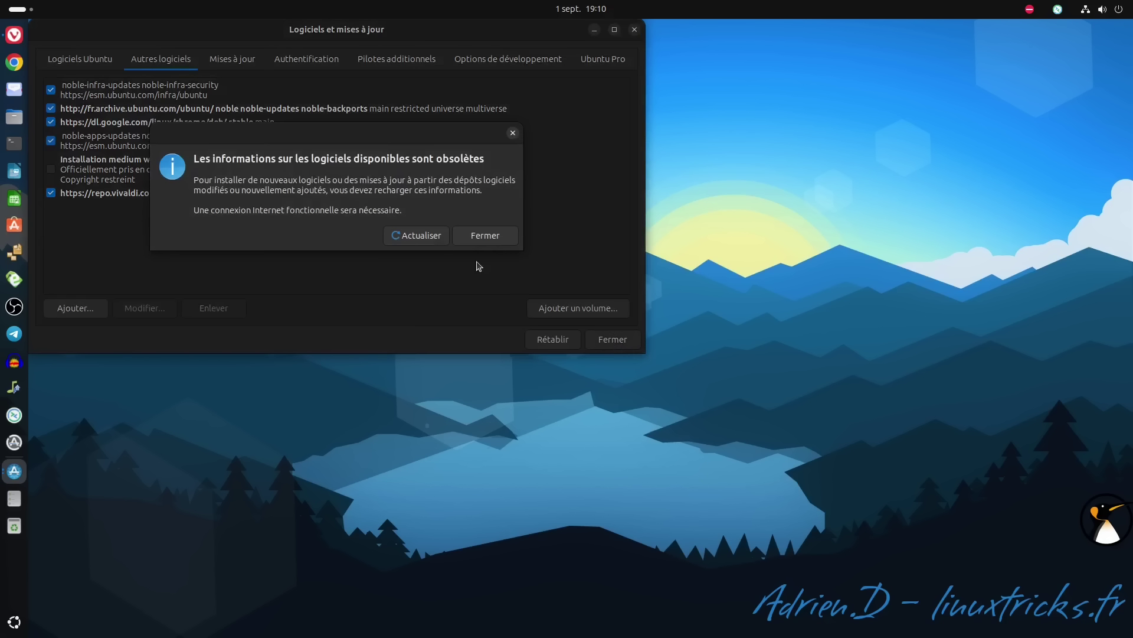
pyautogui.click(418, 236)
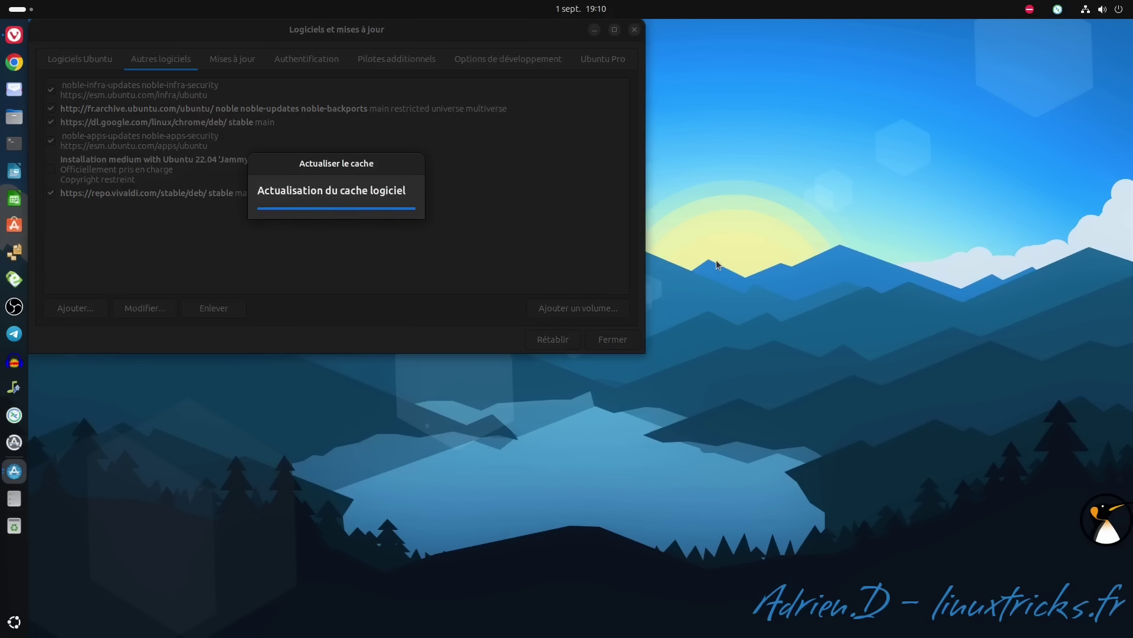